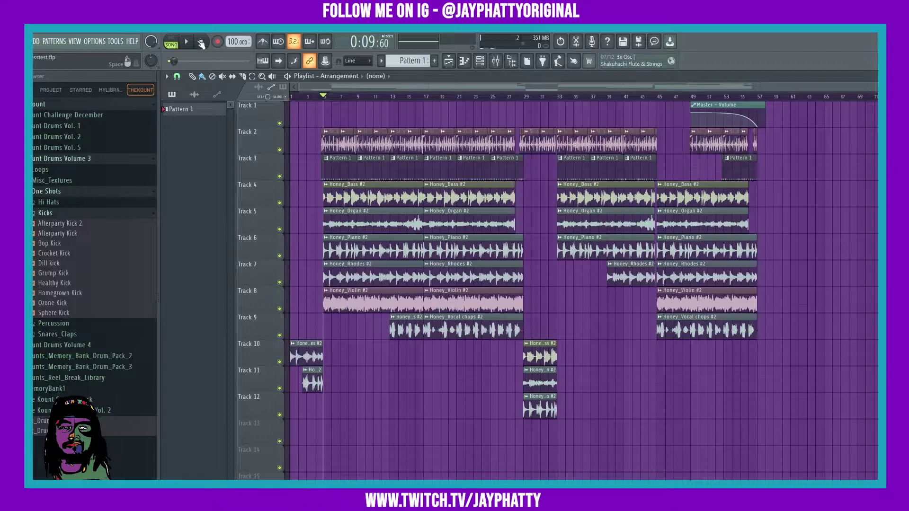
- Play the beat briefly, stop it, and switch the playlist to draw mode
{"action": "left_click", "coordinate": [186, 44]}
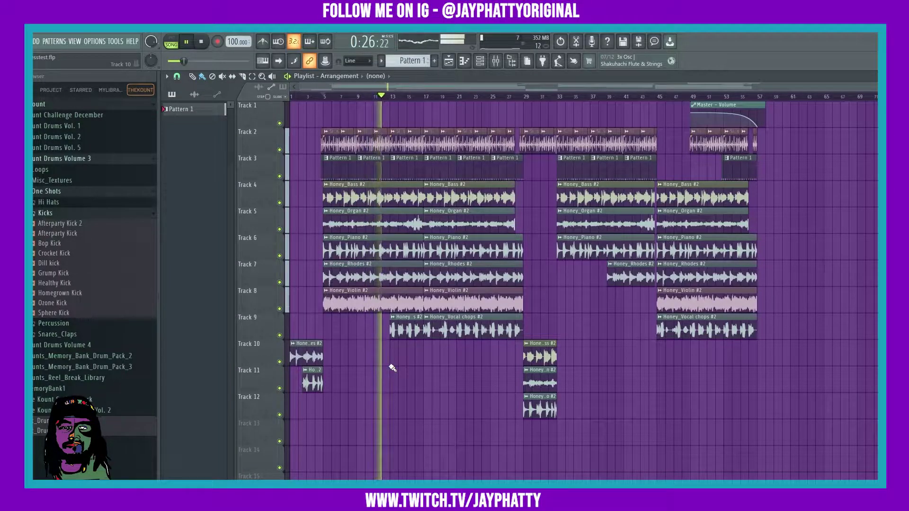
{"action": "key", "text": "space"}
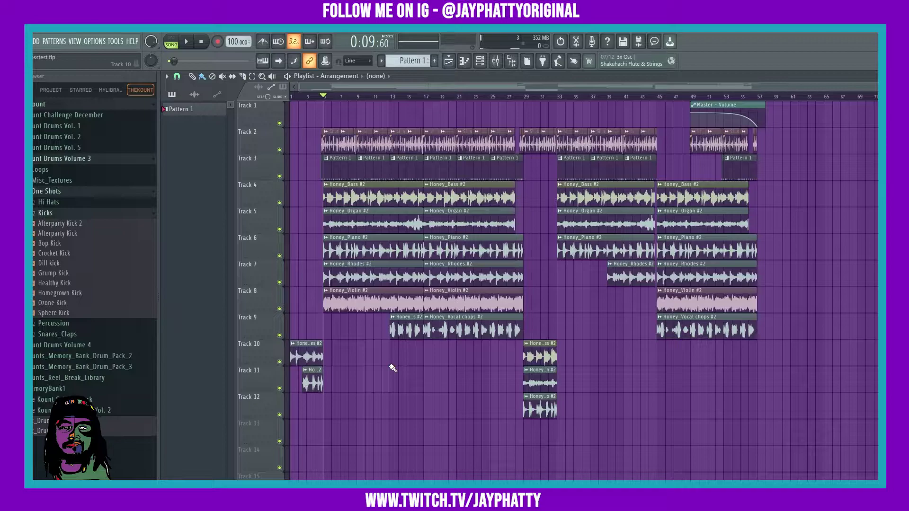
{"action": "key", "text": "p"}
- Load Fruity Compressor onto an empty Master mixer slot and move its window aside
{"action": "left_click", "coordinate": [495, 60]}
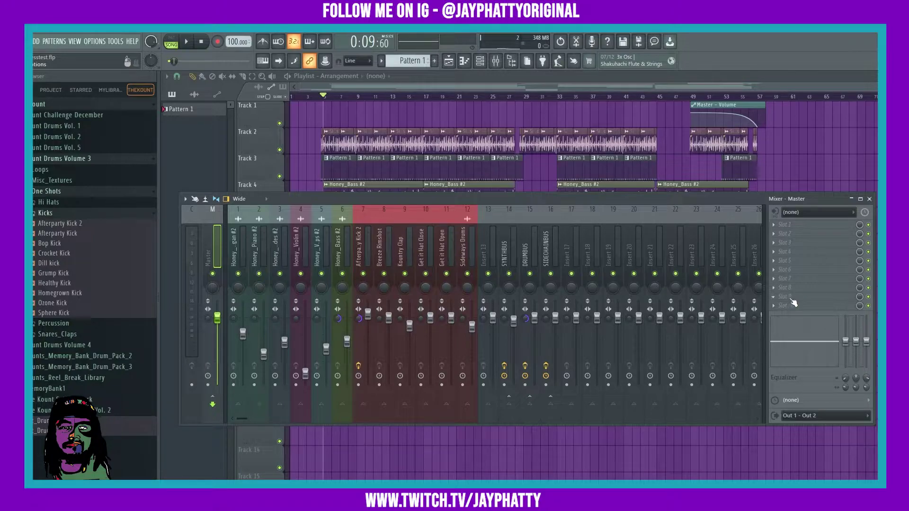
{"action": "left_click", "coordinate": [790, 277]}
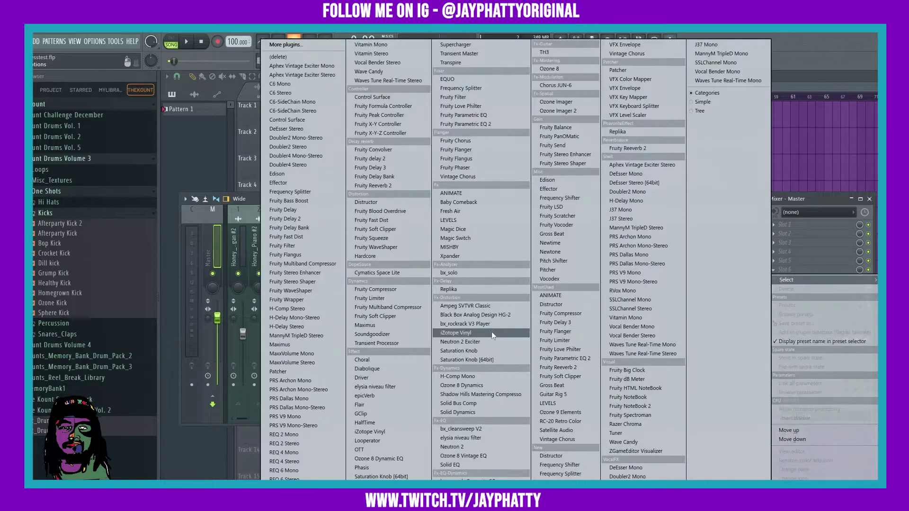
{"action": "left_click", "coordinate": [560, 314]}
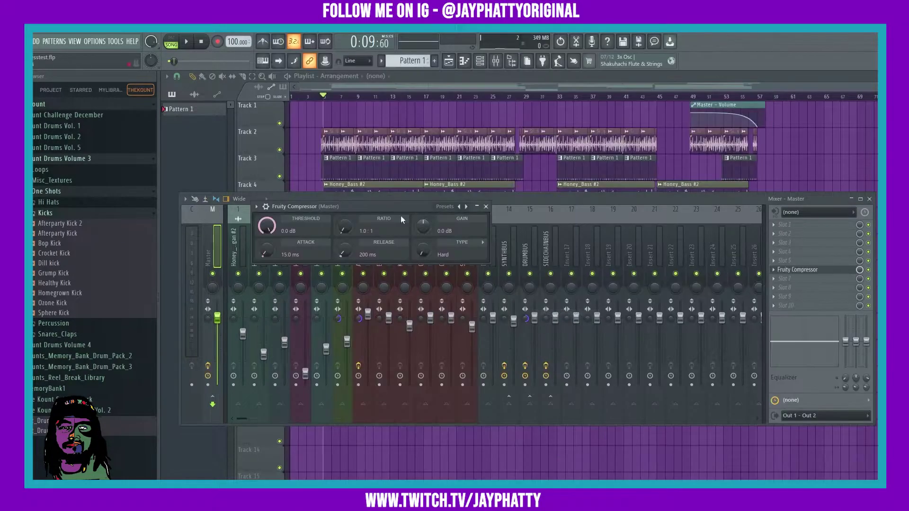
{"action": "left_click_drag", "start_coordinate": [349, 207], "coordinate": [453, 189]}
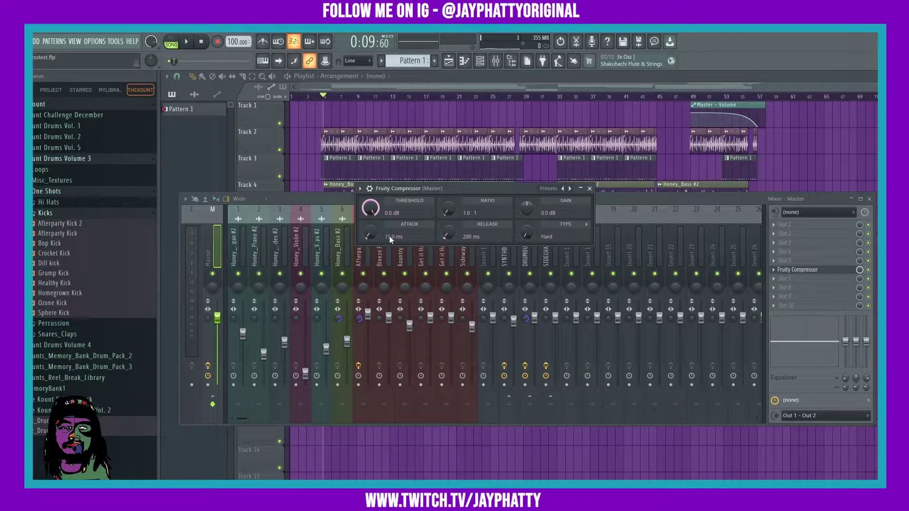
- Set the compressor's attack to about 36.5 ms and release to 350 ms
{"action": "left_click_drag", "start_coordinate": [389, 236], "coordinate": [389, 211]}
{"action": "mouse_move", "coordinate": [446, 233]}
{"action": "left_mouse_down"}
{"action": "mouse_move", "coordinate": [446, 203]}
{"action": "mouse_move", "coordinate": [444, 237]}
{"action": "left_mouse_up"}
{"action": "left_click_drag", "start_coordinate": [367, 234], "coordinate": [367, 250]}
{"action": "left_click_drag", "start_coordinate": [446, 233], "coordinate": [446, 246]}
{"action": "left_click_drag", "start_coordinate": [369, 233], "coordinate": [368, 232]}
{"action": "left_click_drag", "start_coordinate": [446, 233], "coordinate": [446, 228]}
- Raise the compressor ratio to 4.4:1, leaving the threshold at 0.0 dB
{"action": "mouse_move", "coordinate": [452, 219]}
{"action": "left_mouse_down"}
{"action": "mouse_move", "coordinate": [453, 189]}
{"action": "mouse_move", "coordinate": [452, 217]}
{"action": "left_mouse_up"}
{"action": "left_click_drag", "start_coordinate": [376, 212], "coordinate": [375, 211]}
{"action": "mouse_move", "coordinate": [376, 211]}
{"action": "left_mouse_down"}
{"action": "mouse_move", "coordinate": [375, 228]}
{"action": "mouse_move", "coordinate": [376, 213]}
{"action": "left_mouse_up"}
{"action": "left_click_drag", "start_coordinate": [444, 212], "coordinate": [444, 208]}
- While the beat plays, trim the compressor's attack to 30 ms and release to 288 ms
{"action": "key", "text": "space"}
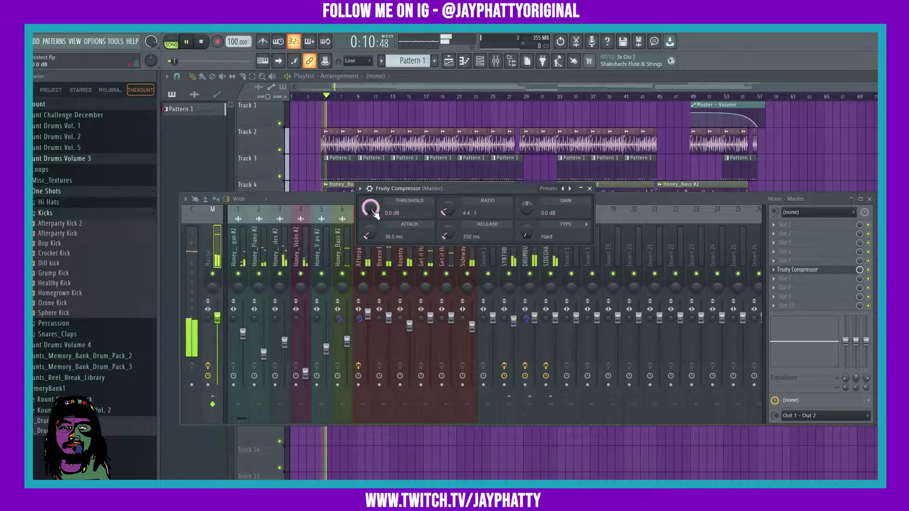
{"action": "left_click_drag", "start_coordinate": [374, 214], "coordinate": [374, 229]}
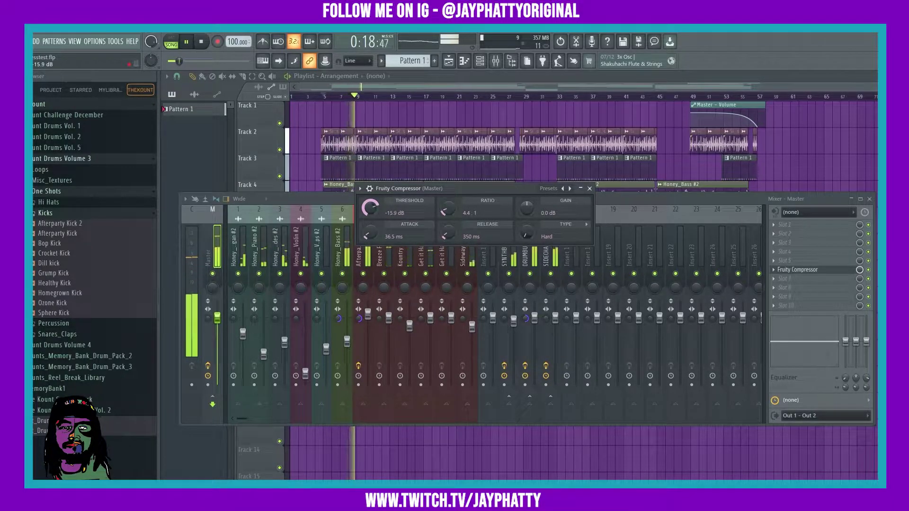
{"action": "left_click_drag", "start_coordinate": [367, 233], "coordinate": [367, 235]}
{"action": "left_click_drag", "start_coordinate": [445, 233], "coordinate": [450, 219]}
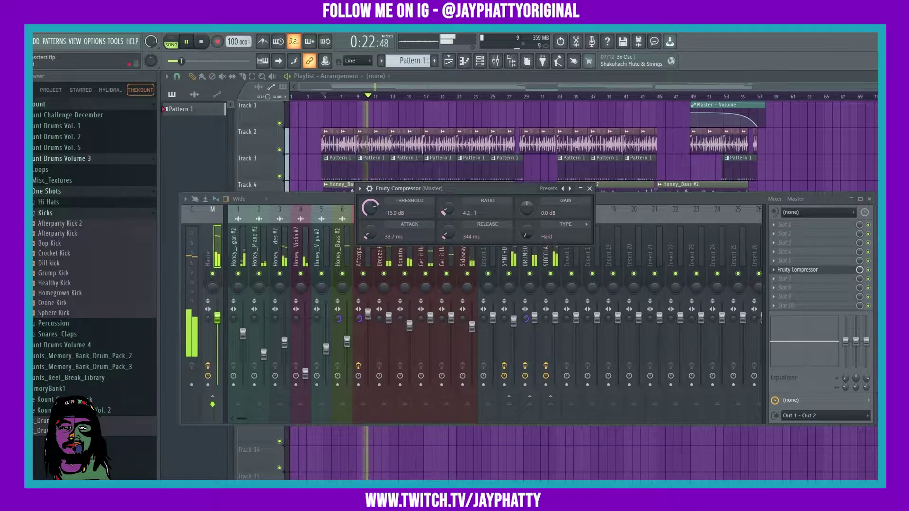
{"action": "left_click_drag", "start_coordinate": [368, 233], "coordinate": [367, 234]}
{"action": "left_click_drag", "start_coordinate": [445, 233], "coordinate": [445, 234]}
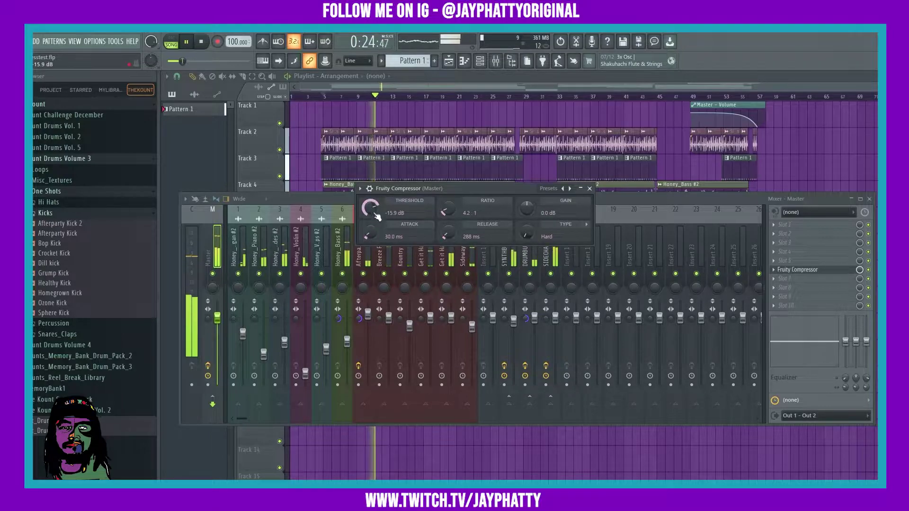
{"action": "key", "text": "space"}
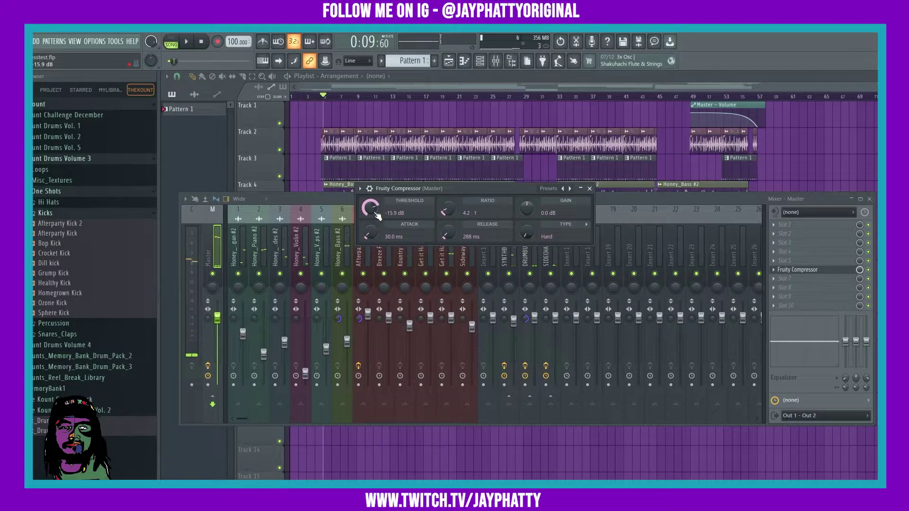
- Audition different threshold levels and settle the threshold near -19.3 dB with 4.2:1 ratio
{"action": "left_click_drag", "start_coordinate": [377, 217], "coordinate": [379, 213]}
{"action": "left_click_drag", "start_coordinate": [379, 213], "coordinate": [379, 218]}
{"action": "key", "text": "space"}
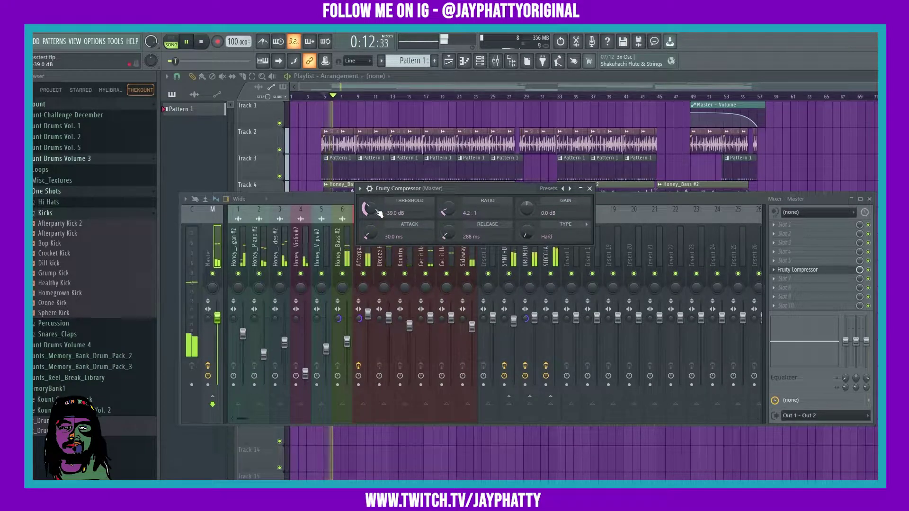
{"action": "key", "text": "space"}
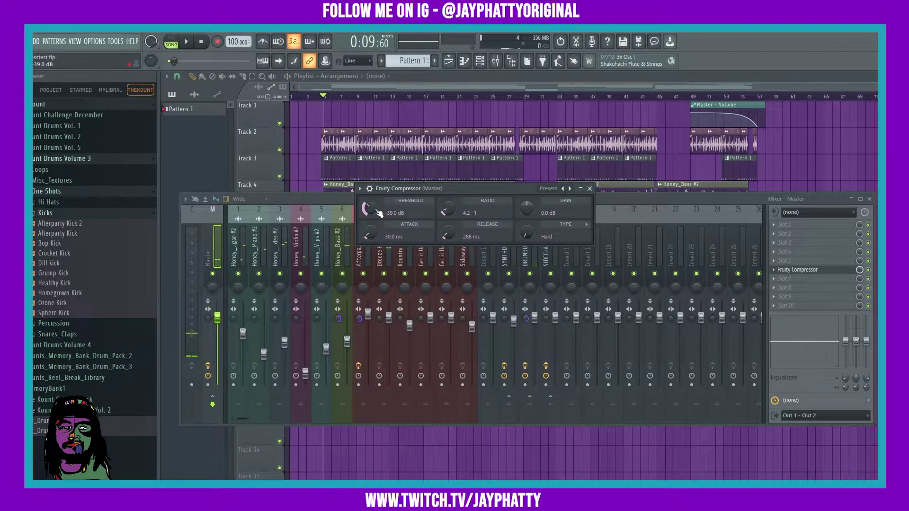
{"action": "left_click_drag", "start_coordinate": [378, 213], "coordinate": [377, 211]}
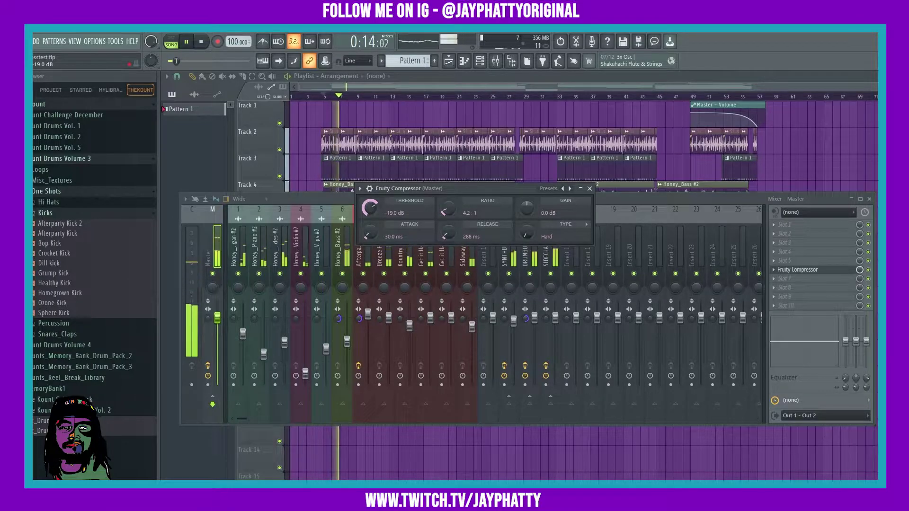
{"action": "key", "text": "space"}
- While playing, give the compressor 6.1 dB makeup gain and a -17.1 dB threshold
{"action": "left_click_drag", "start_coordinate": [376, 214], "coordinate": [376, 214]}
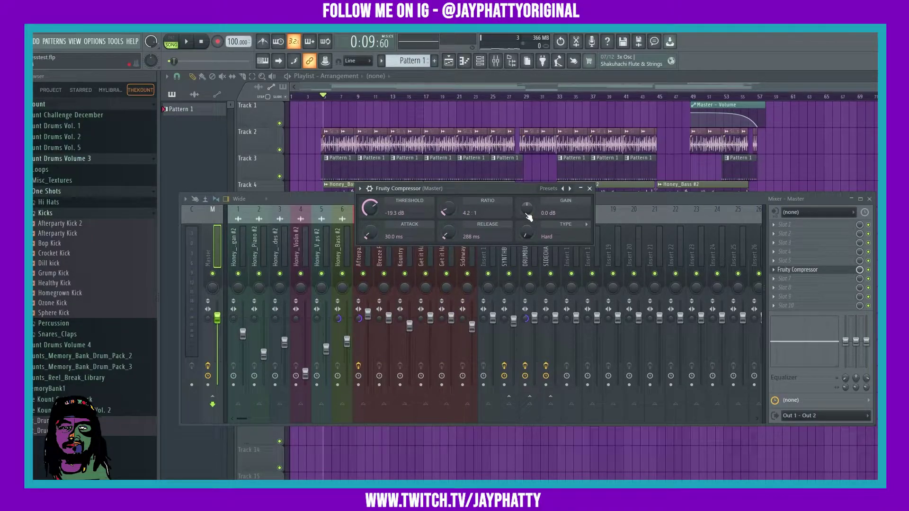
{"action": "key", "text": "space"}
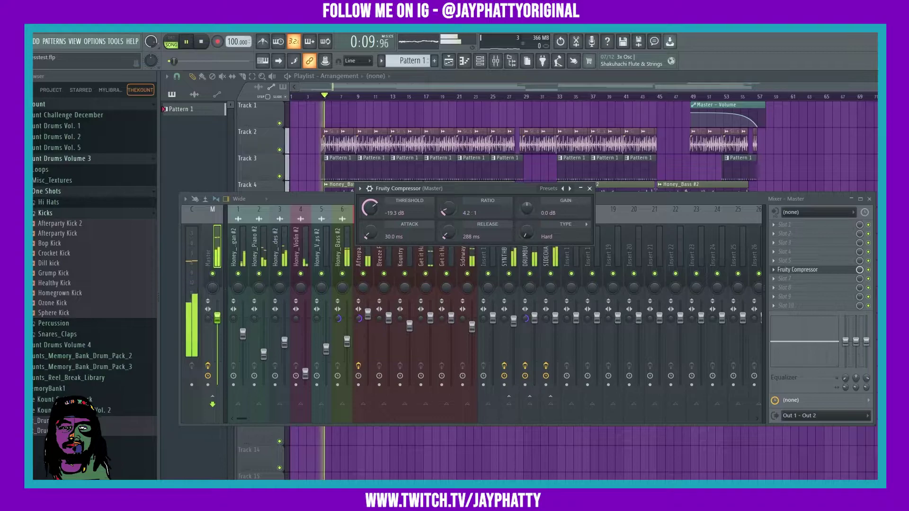
{"action": "left_click_drag", "start_coordinate": [531, 216], "coordinate": [531, 202]}
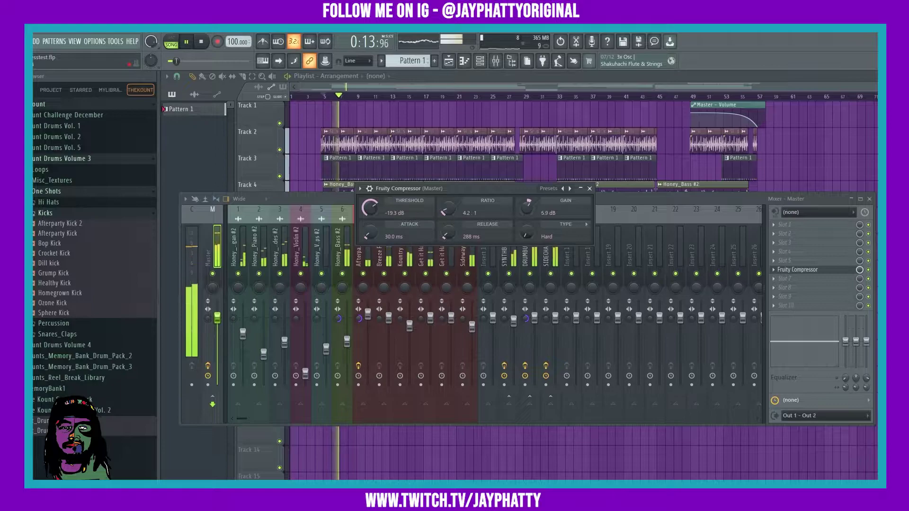
{"action": "left_click_drag", "start_coordinate": [370, 207], "coordinate": [370, 201]}
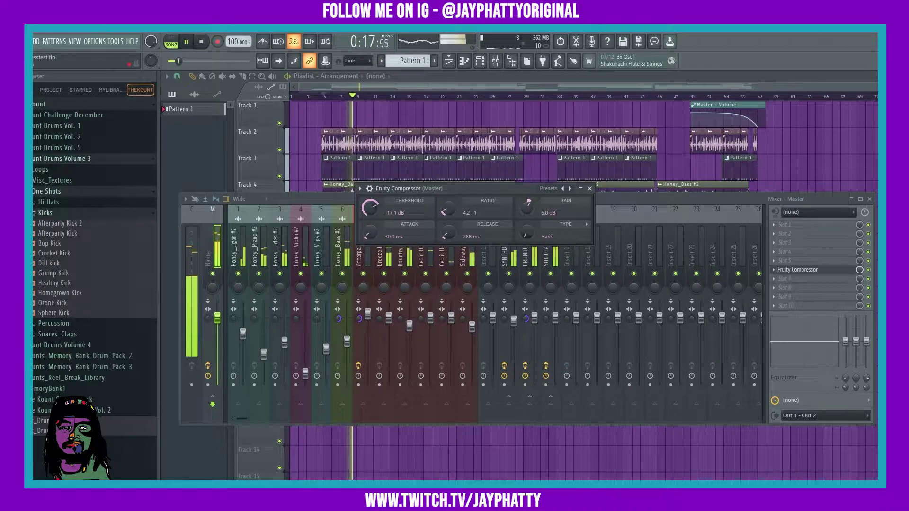
{"action": "left_click_drag", "start_coordinate": [532, 213], "coordinate": [532, 212]}
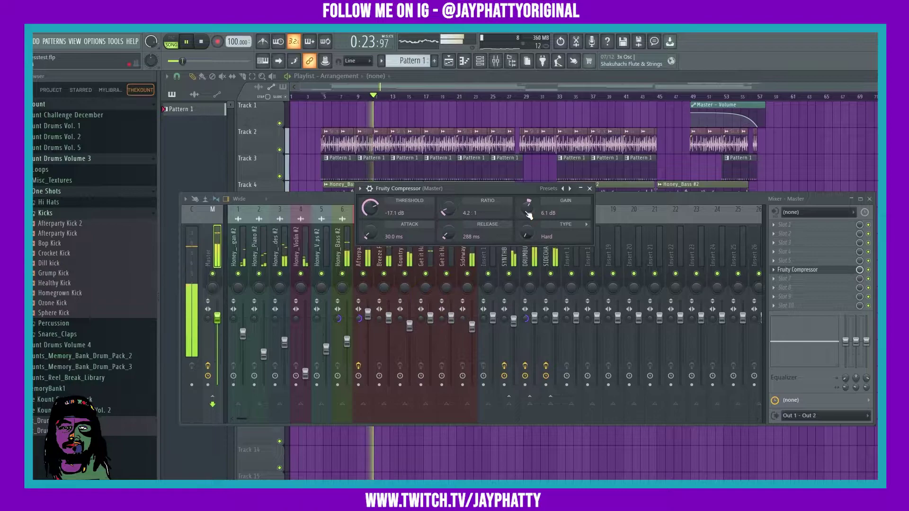
{"action": "key", "text": "space"}
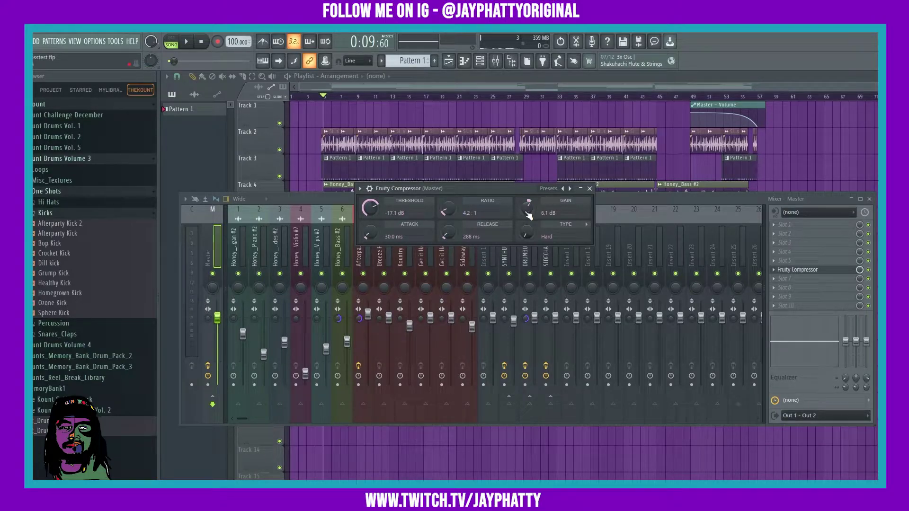
{"action": "left_click", "coordinate": [872, 274]}
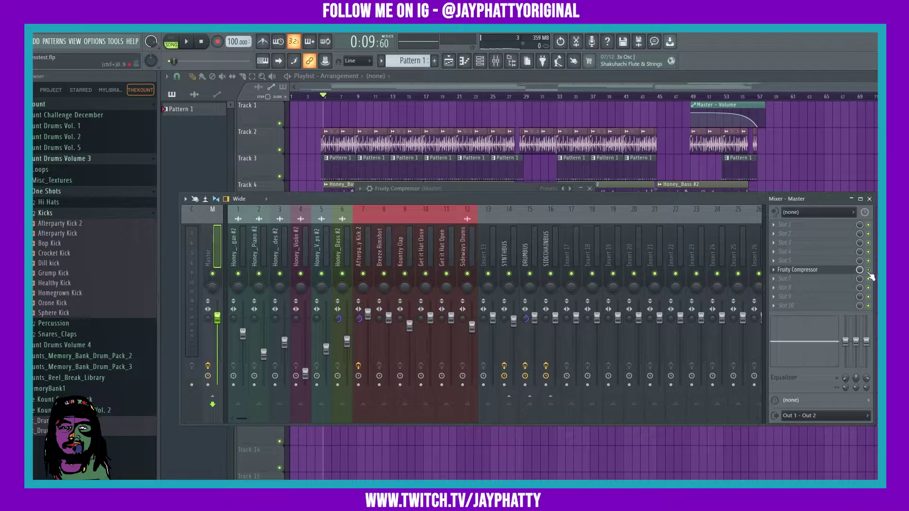
{"action": "key", "text": "space"}
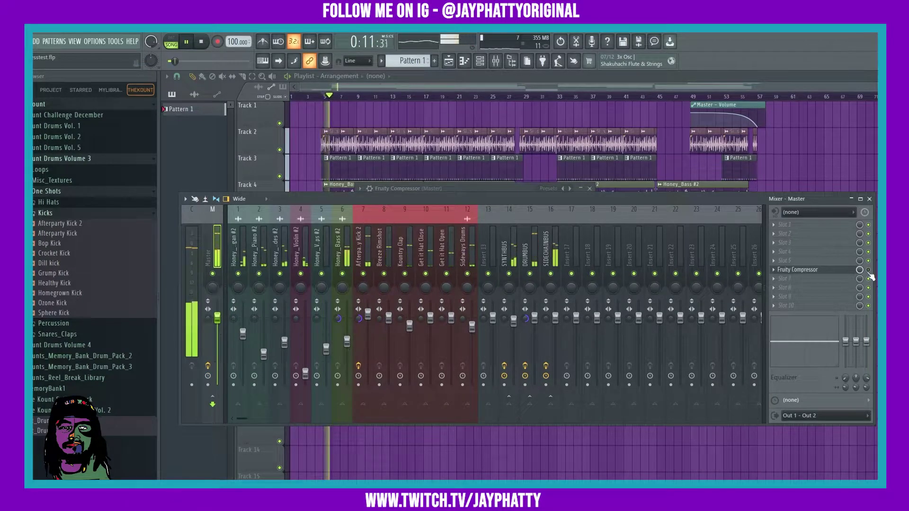
{"action": "key", "text": "space"}
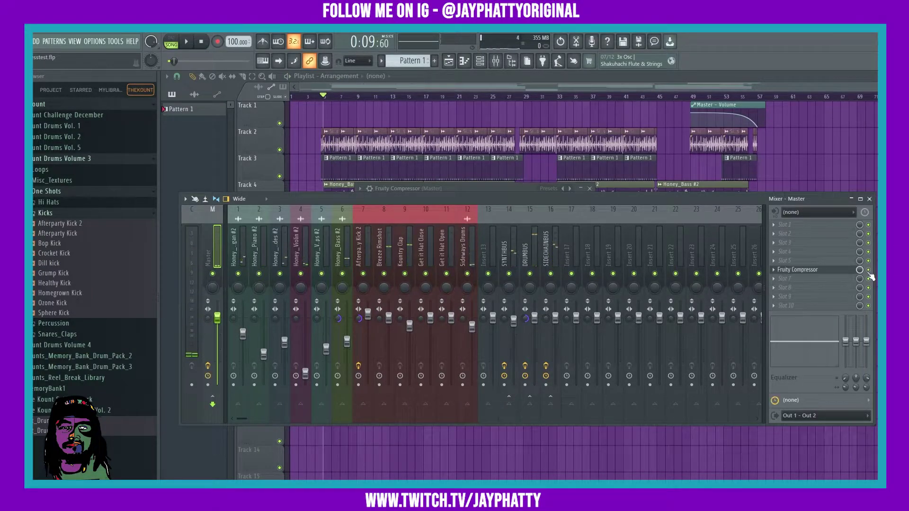
{"action": "key", "text": "space"}
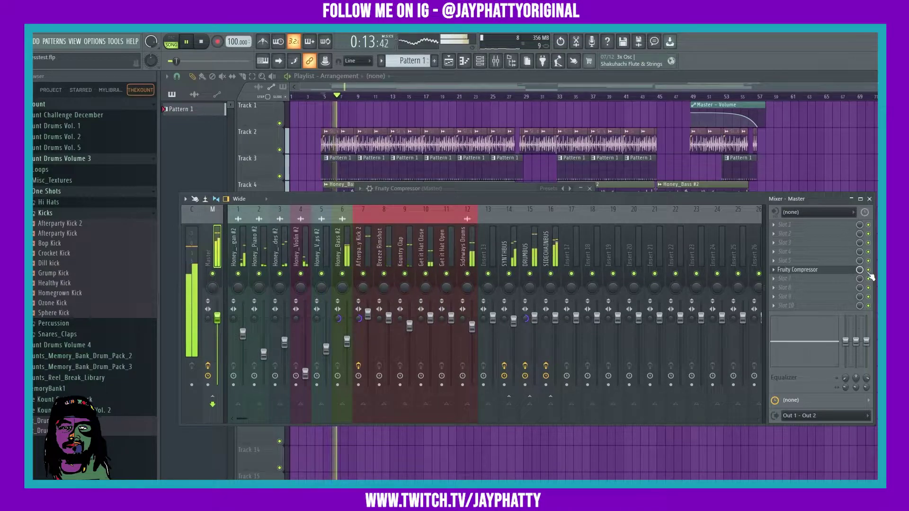
{"action": "key", "text": "space"}
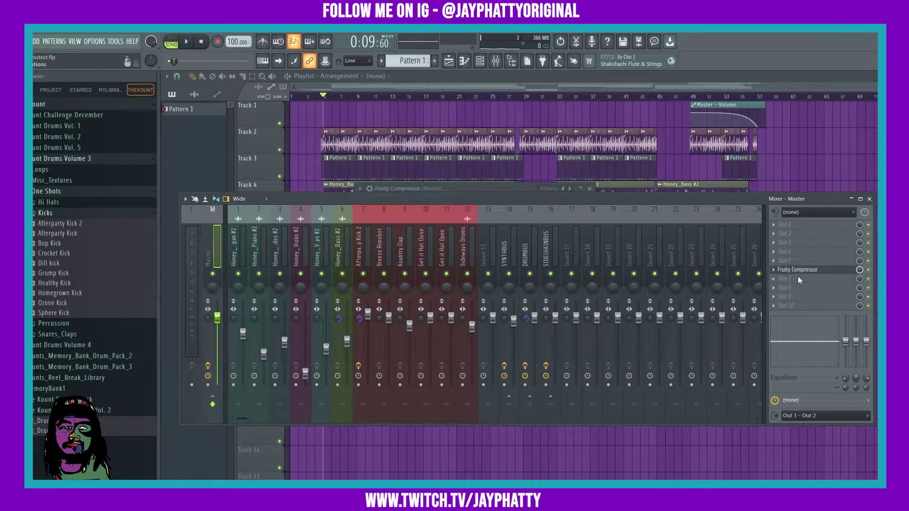
- Add Fruity soft clipper, Fruity Limiter, Fruity Compressor and Fruity Limiter to the next master slots
{"action": "left_click", "coordinate": [798, 278]}
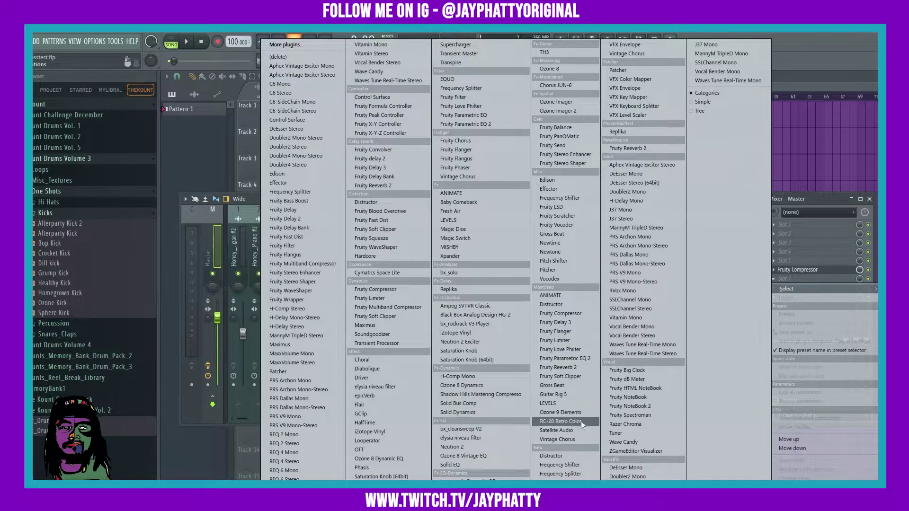
{"action": "left_click", "coordinate": [572, 379]}
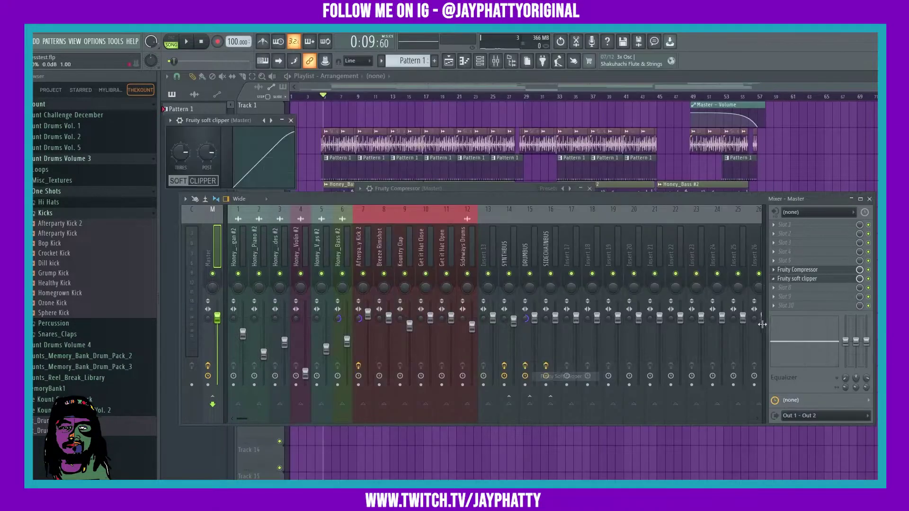
{"action": "left_click", "coordinate": [797, 287]}
{"action": "left_click", "coordinate": [578, 342]}
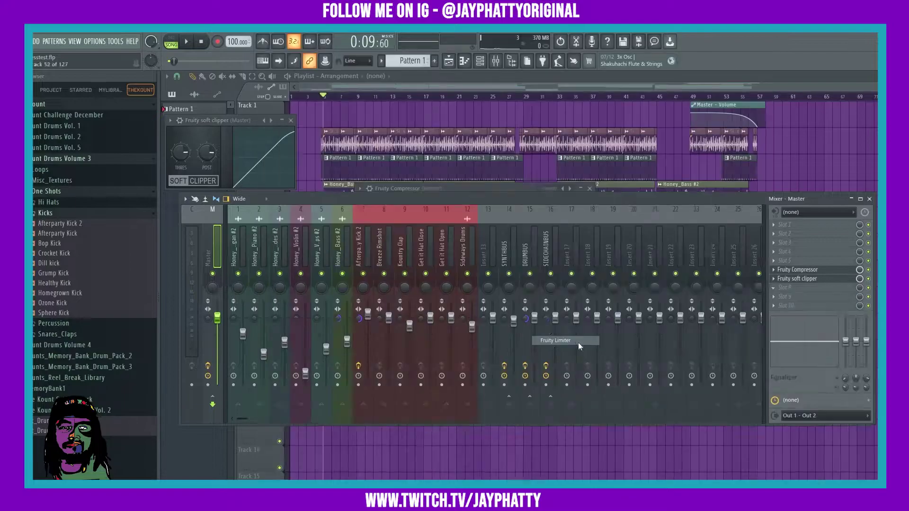
{"action": "left_click", "coordinate": [793, 299]}
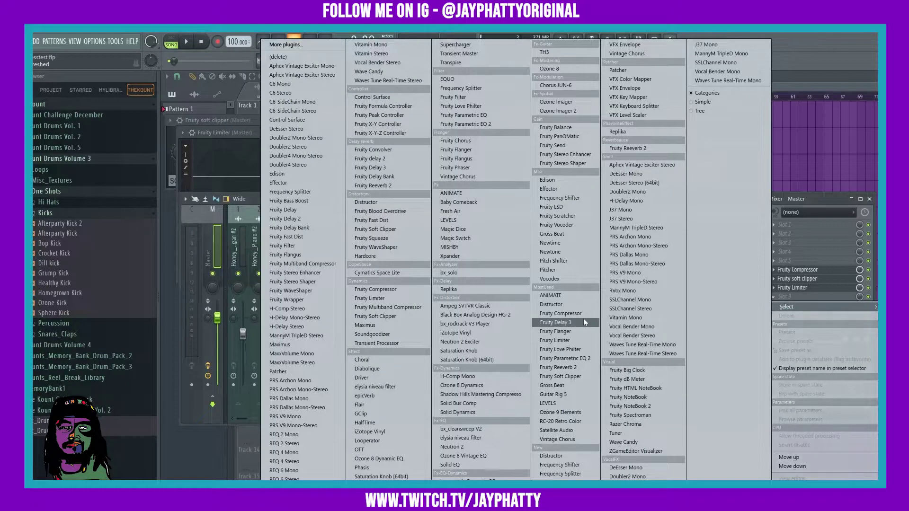
{"action": "left_click", "coordinate": [571, 314]}
{"action": "left_click", "coordinate": [793, 305]}
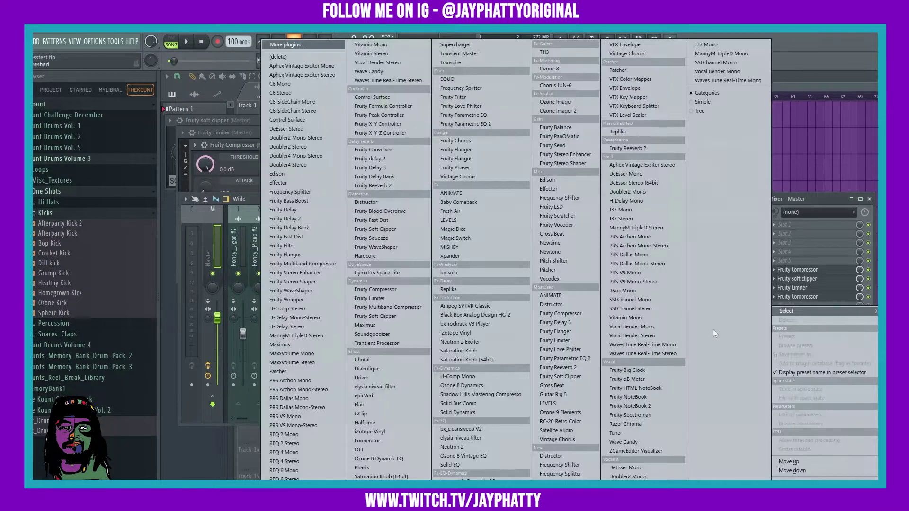
{"action": "left_click", "coordinate": [569, 341]}
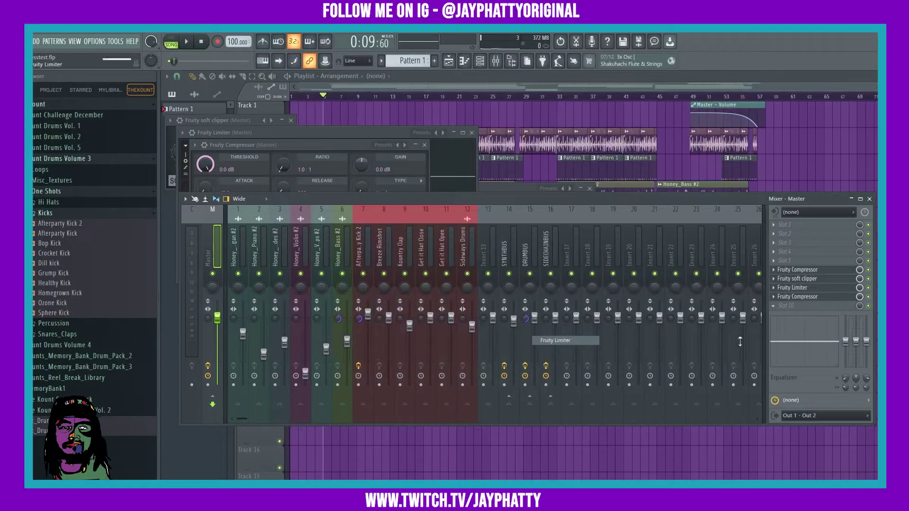
- Bypass the final Fruity Limiter, close the Limiter window and reopen the soft clipper
{"action": "left_click", "coordinate": [868, 306]}
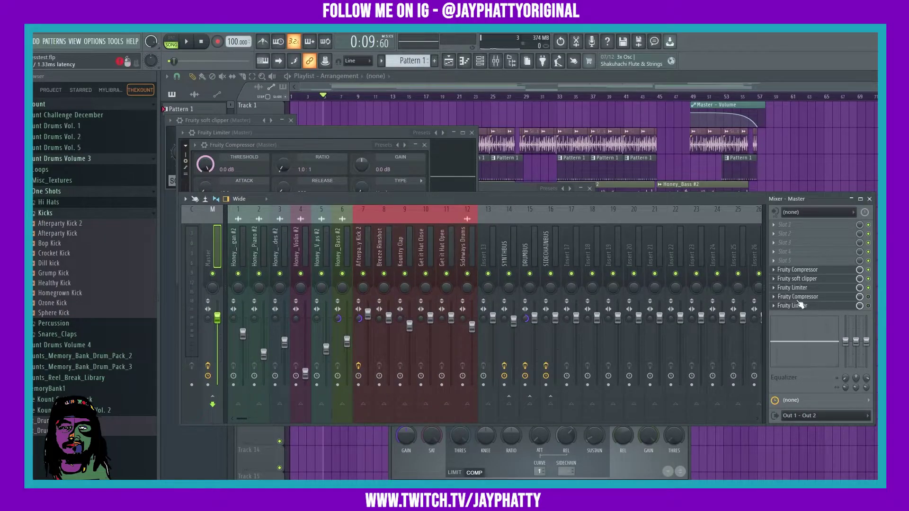
{"action": "left_click", "coordinate": [796, 288]}
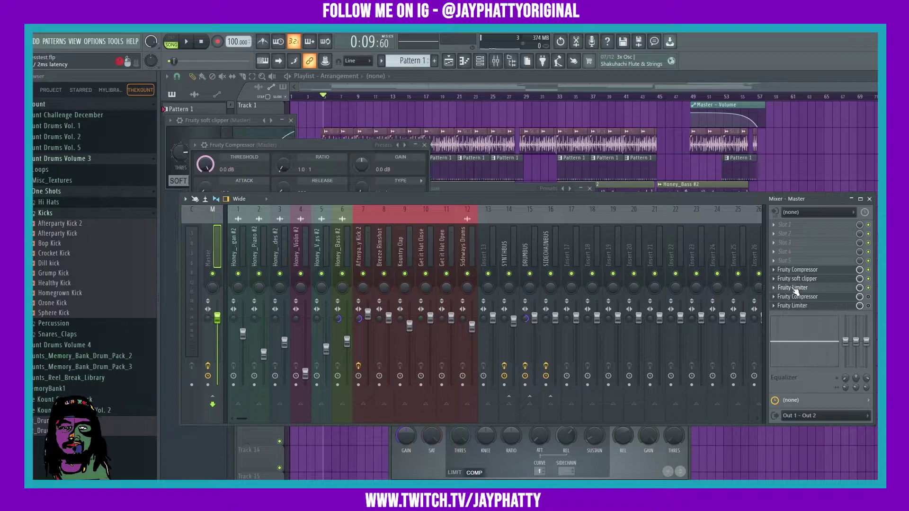
{"action": "left_click", "coordinate": [817, 280]}
{"action": "left_click", "coordinate": [817, 281]}
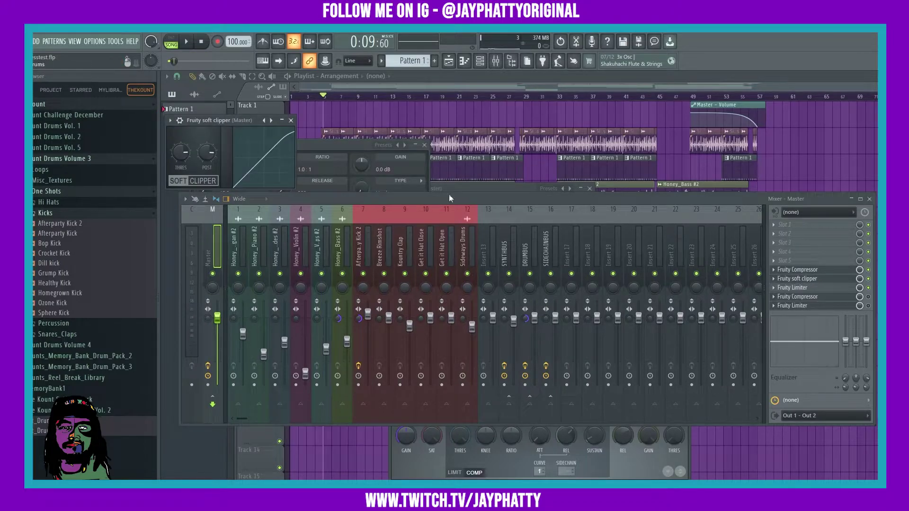
- Spread out the plugin windows and put the Fruity Limiter in Limit mode with lowered ceiling and saturation
{"action": "left_click_drag", "start_coordinate": [214, 124], "coordinate": [310, 213]}
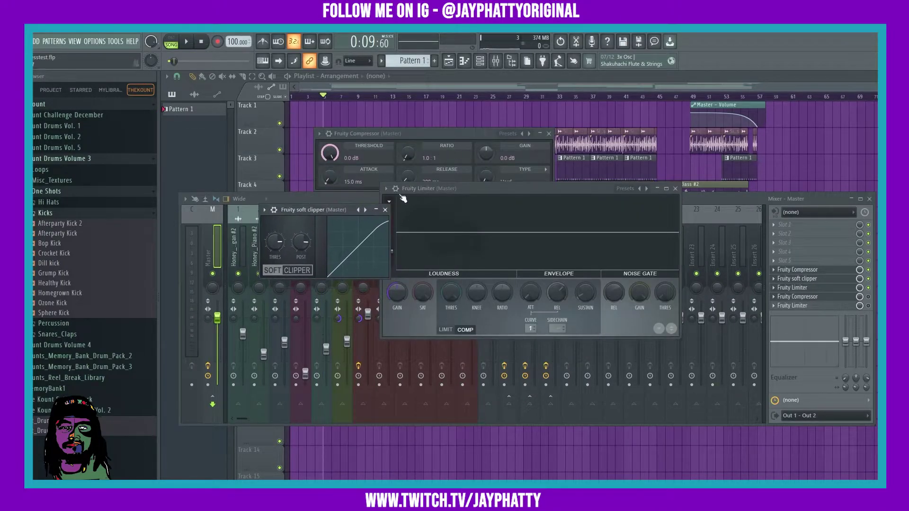
{"action": "left_click_drag", "start_coordinate": [403, 190], "coordinate": [442, 200]}
{"action": "left_click_drag", "start_coordinate": [326, 211], "coordinate": [348, 209]}
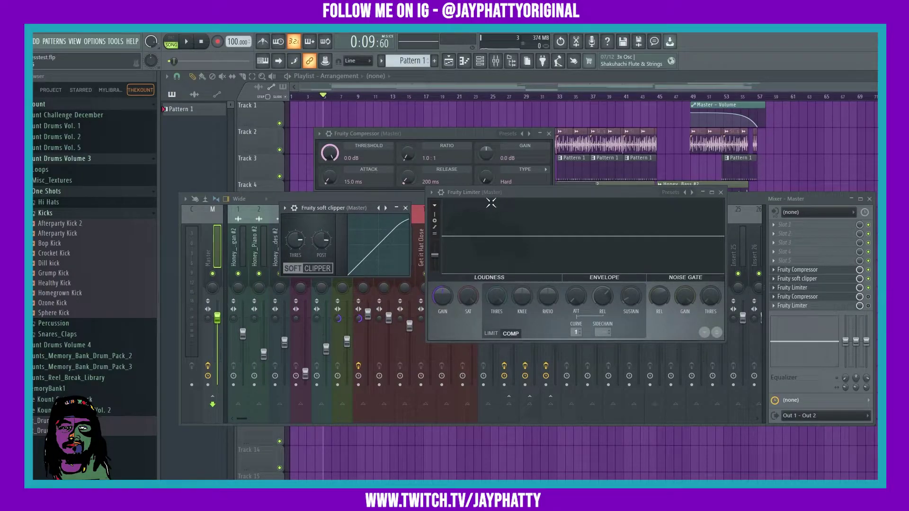
{"action": "left_click", "coordinate": [491, 333]}
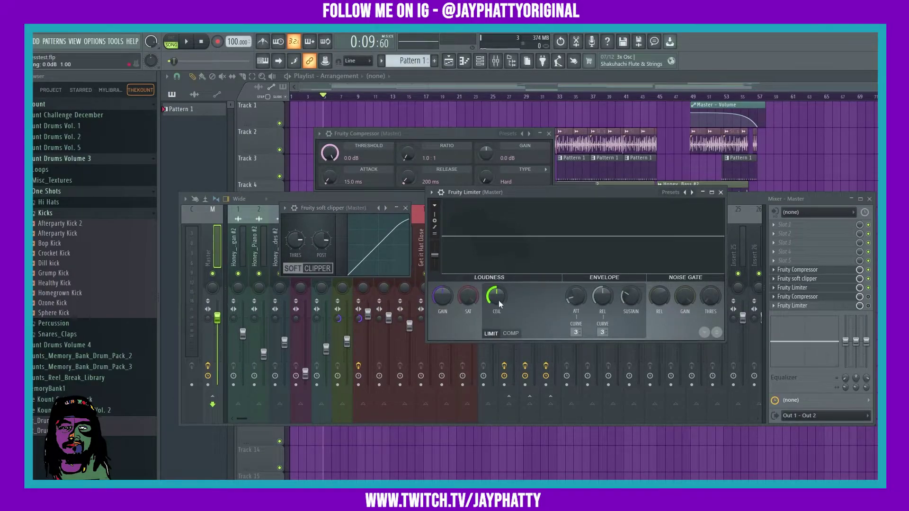
{"action": "left_click_drag", "start_coordinate": [504, 300], "coordinate": [473, 305]}
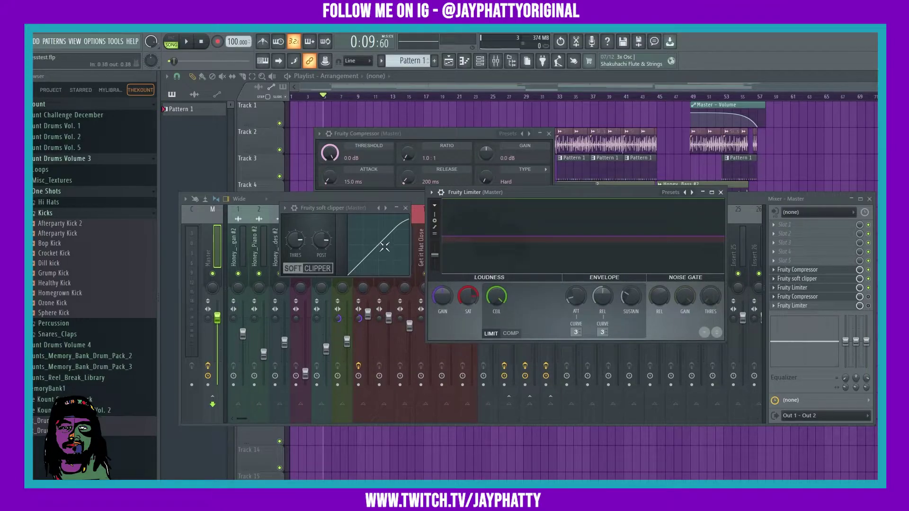
- Lower the soft clipper's threshold and adjust its post level, auditioning the beat
{"action": "left_click_drag", "start_coordinate": [297, 242], "coordinate": [298, 269]}
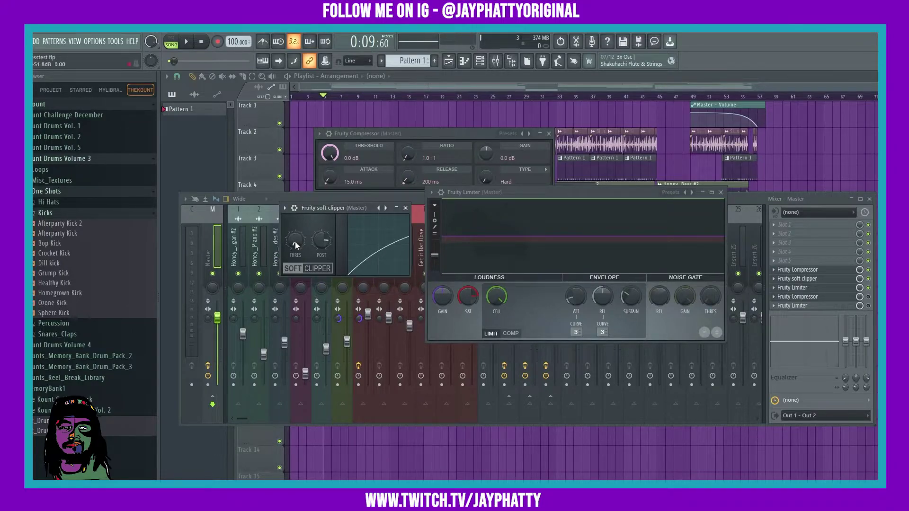
{"action": "left_click_drag", "start_coordinate": [322, 241], "coordinate": [319, 238]}
{"action": "left_click", "coordinate": [503, 240]}
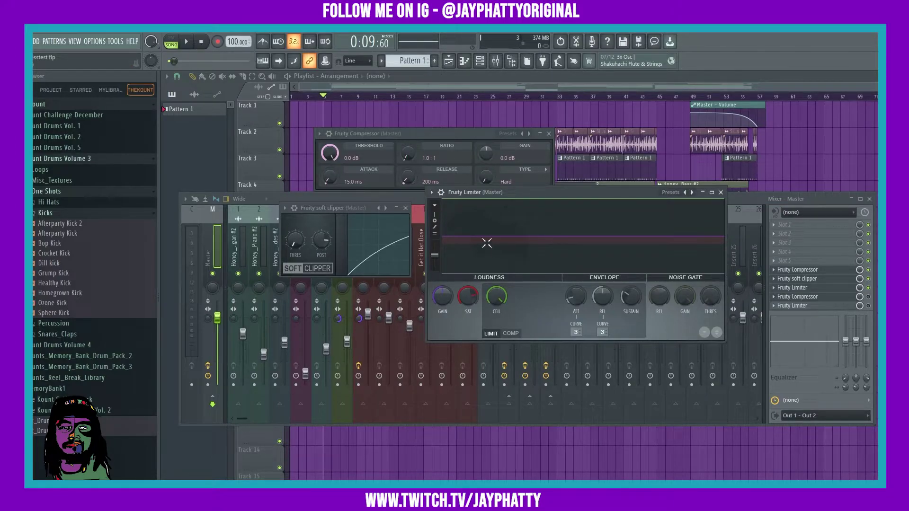
{"action": "key", "text": "space"}
{"action": "left_click", "coordinate": [325, 238]}
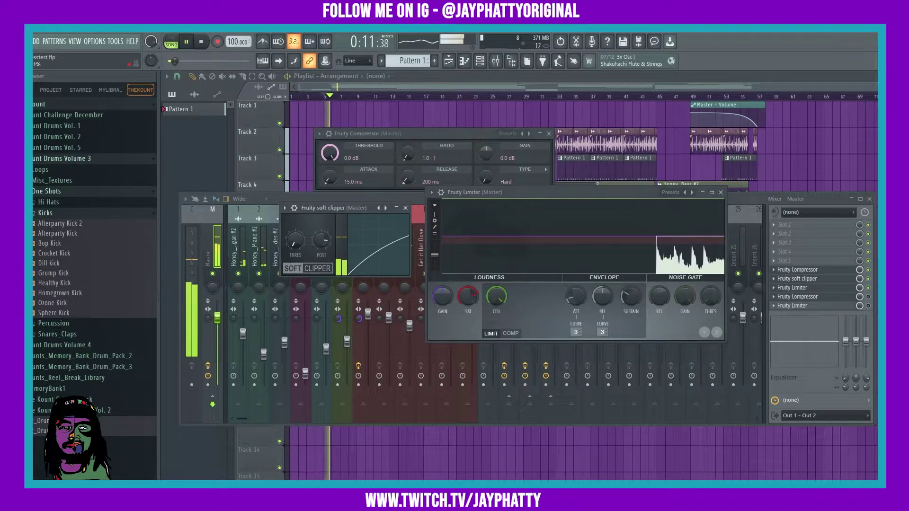
{"action": "left_click", "coordinate": [202, 41]}
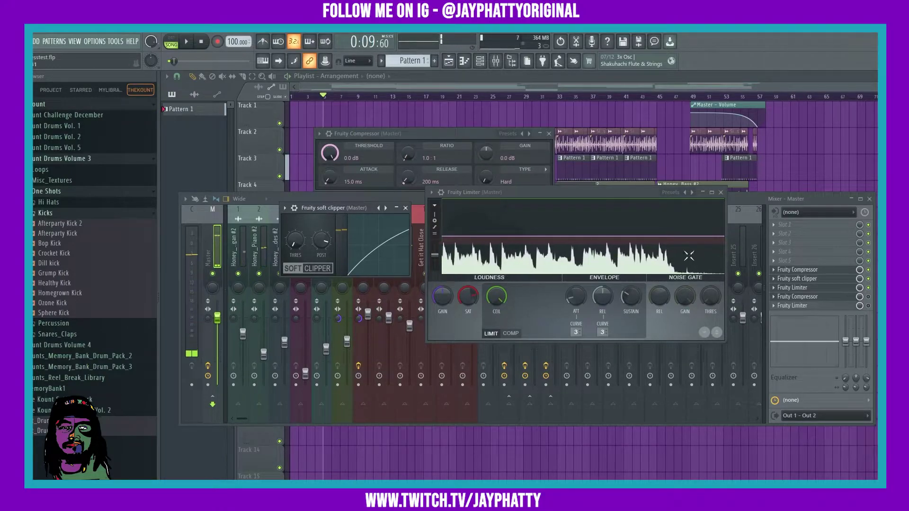
- Bring the Mixer to the front and close the Fruity Compressor window
{"action": "mouse_move", "coordinate": [565, 248]}
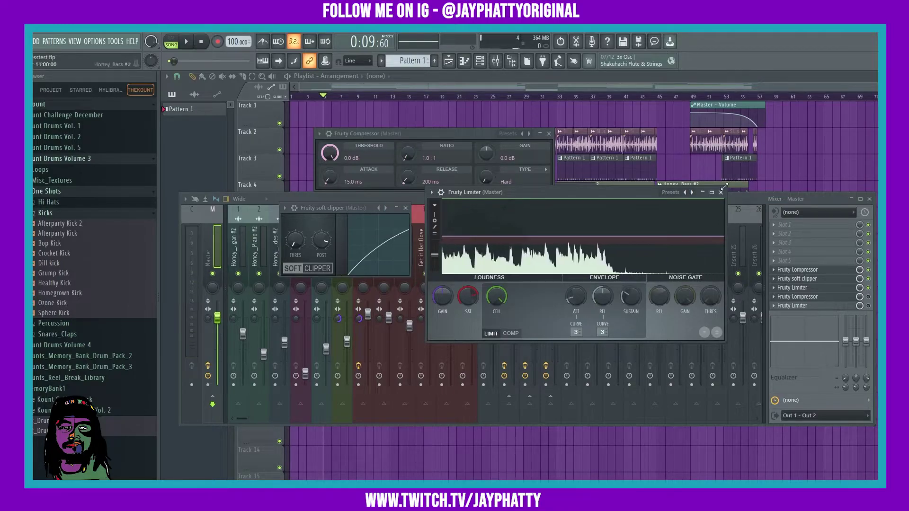
{"action": "key", "text": "F9"}
{"action": "left_click", "coordinate": [549, 133]}
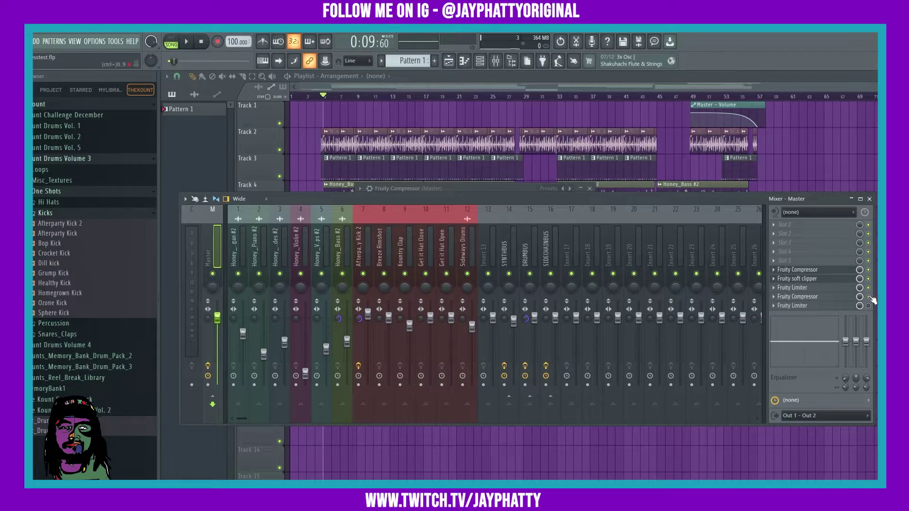
- Tune the compressor to -15.3 dB threshold, 9.7:1 ratio, 114.4 ms attack, 444 ms release, 4.5 dB gain
{"action": "left_click", "coordinate": [819, 298]}
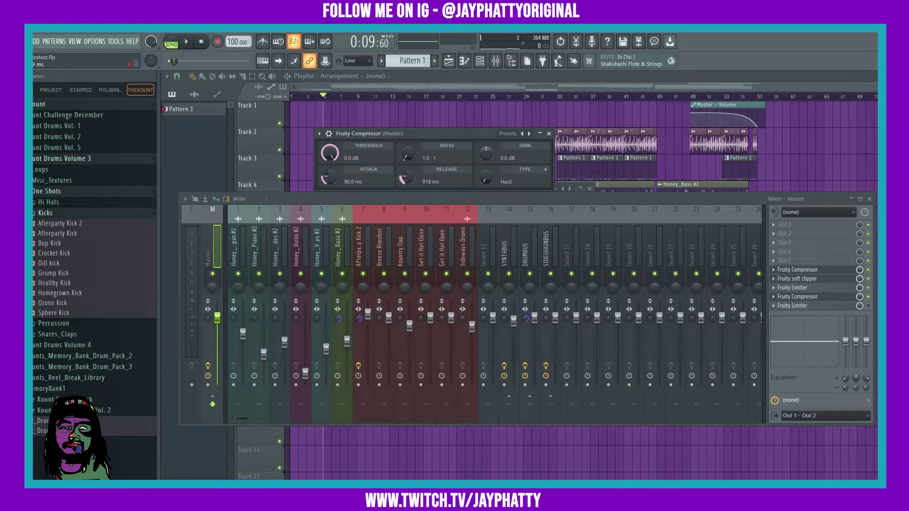
{"action": "left_click_drag", "start_coordinate": [407, 154], "coordinate": [407, 125]}
{"action": "left_click", "coordinate": [187, 41]}
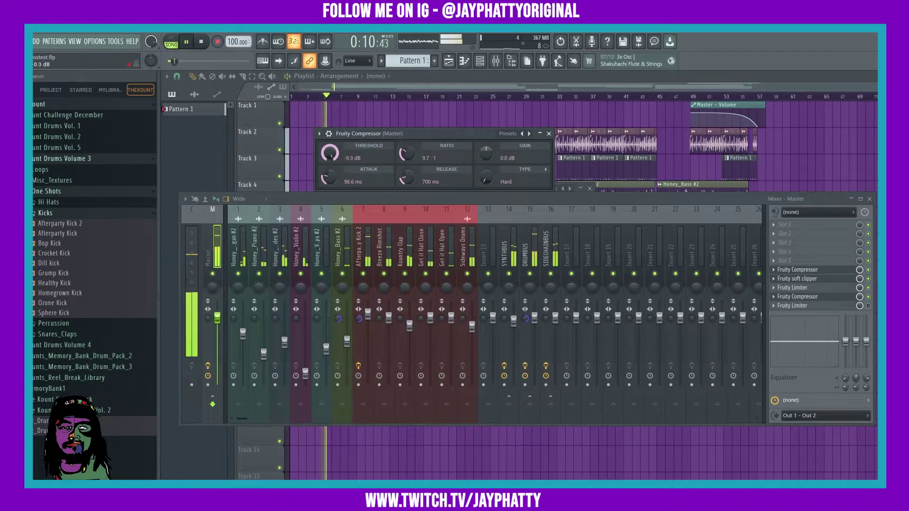
{"action": "left_click_drag", "start_coordinate": [330, 153], "coordinate": [331, 176]}
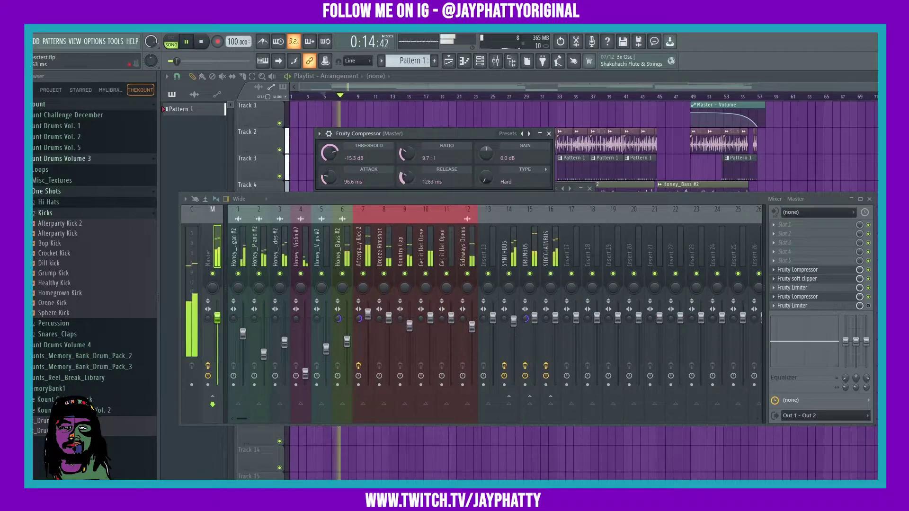
{"action": "left_click_drag", "start_coordinate": [406, 179], "coordinate": [406, 190]}
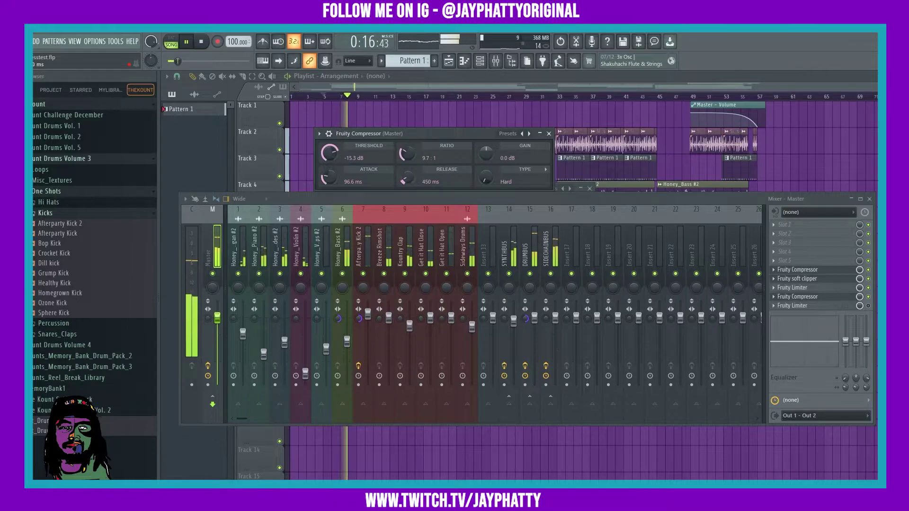
{"action": "left_click_drag", "start_coordinate": [328, 178], "coordinate": [328, 175]}
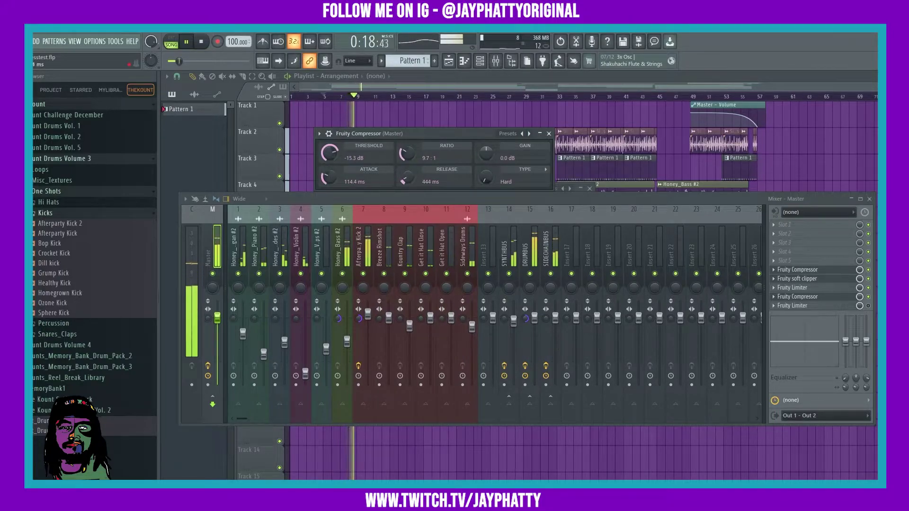
{"action": "left_click_drag", "start_coordinate": [486, 153], "coordinate": [485, 146]}
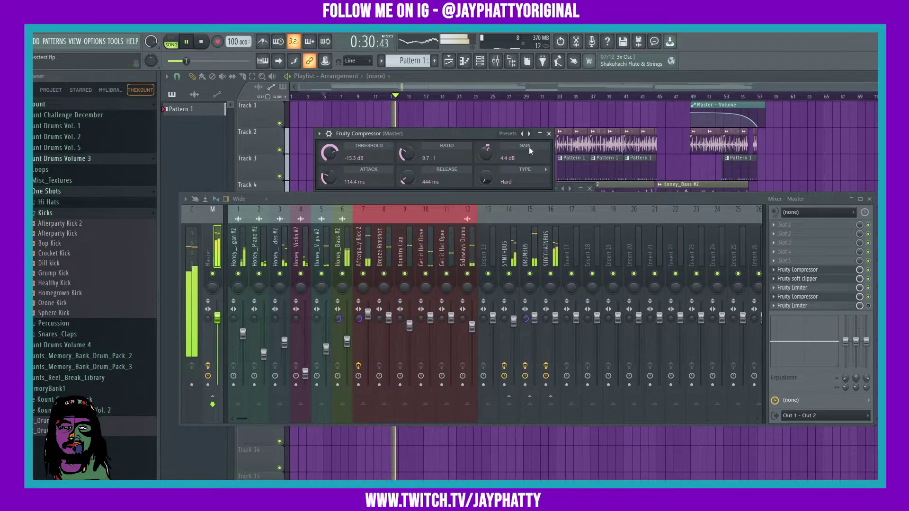
{"action": "scroll", "coordinate": [487, 152], "scroll_direction": "up", "scroll_amount": 1}
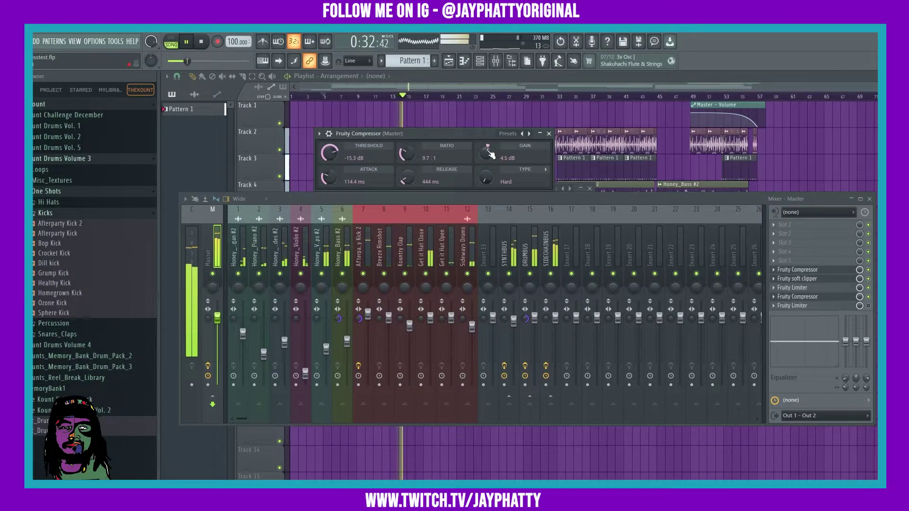
- Select the Master insert, raise the Fruity Compressor's threshold to -14.0 dB and close its window
{"action": "left_click", "coordinate": [363, 320]}
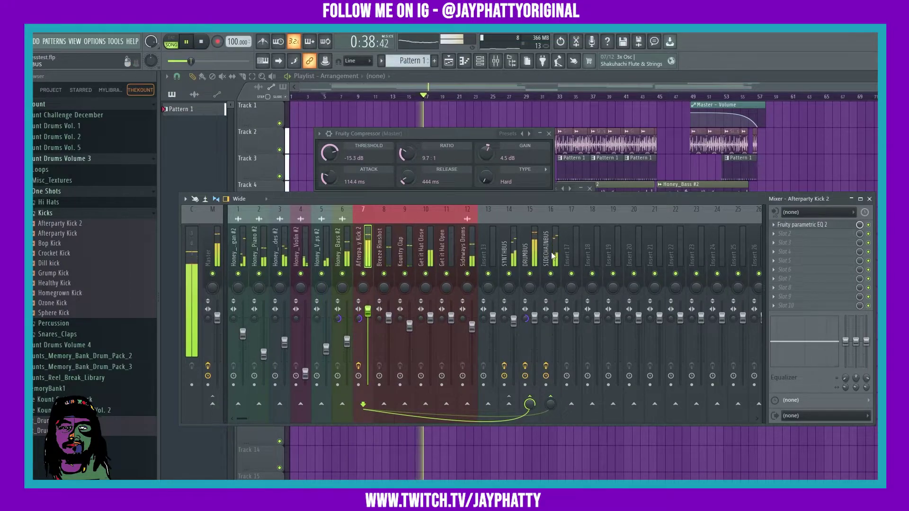
{"action": "left_click", "coordinate": [208, 251]}
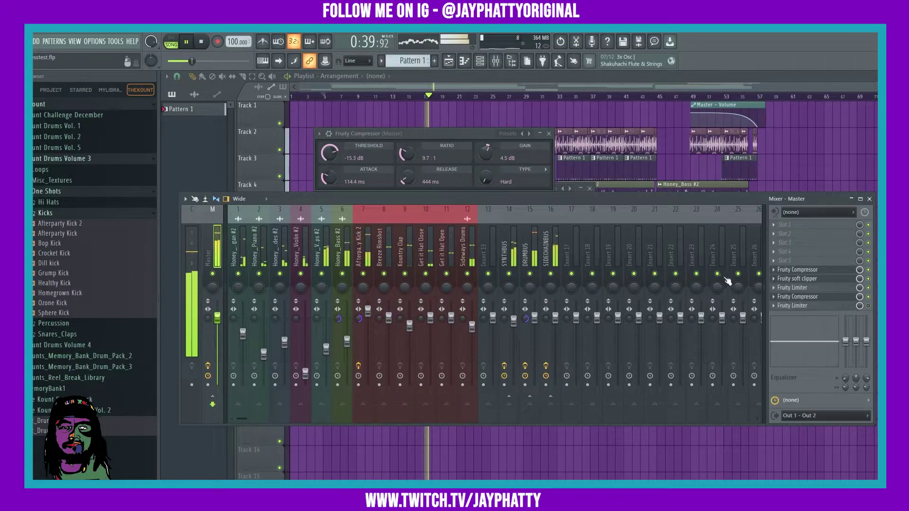
{"action": "left_click", "coordinate": [798, 270]}
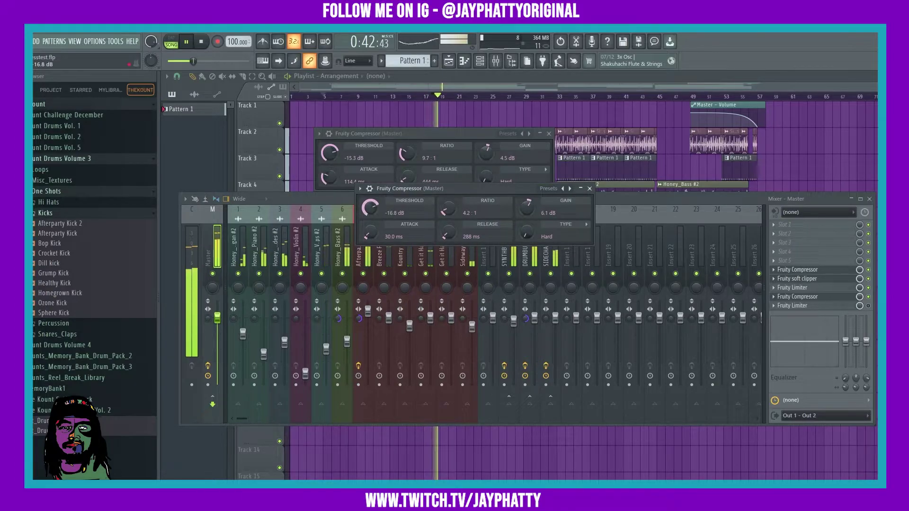
{"action": "left_click_drag", "start_coordinate": [370, 207], "coordinate": [370, 201]}
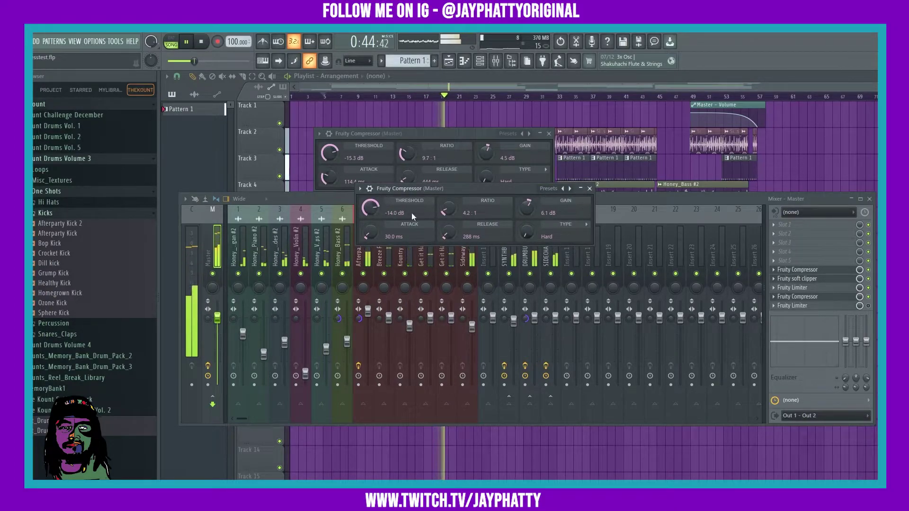
{"action": "left_click", "coordinate": [590, 188]}
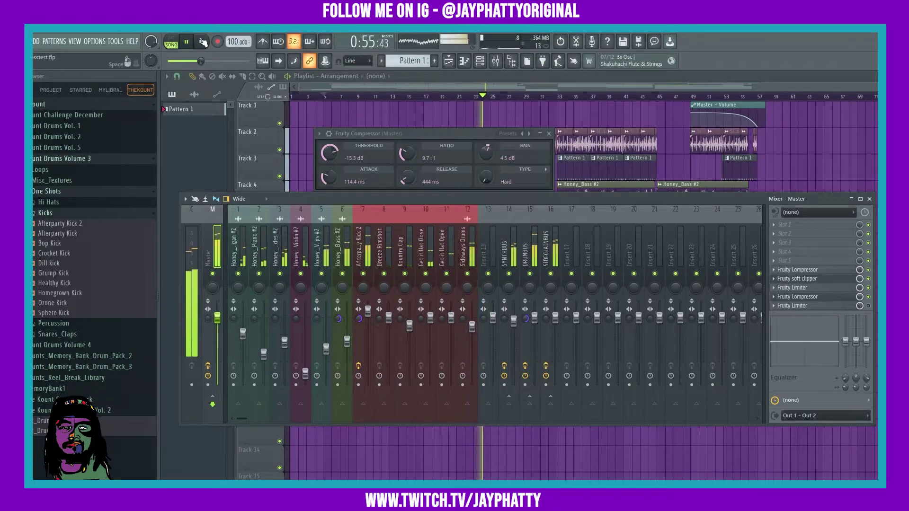
- Stop and rewind playback, then put the master's final Fruity Limiter into Limit mode
{"action": "left_click", "coordinate": [202, 42]}
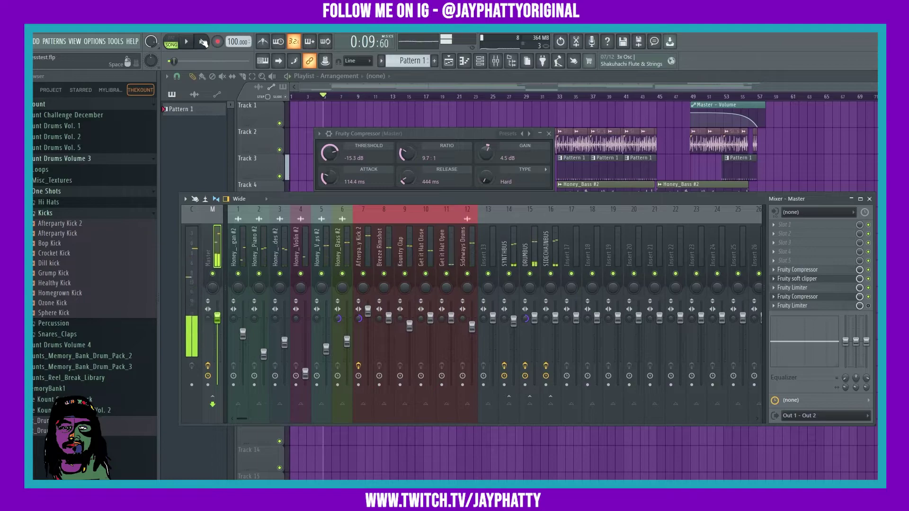
{"action": "left_click", "coordinate": [203, 42]}
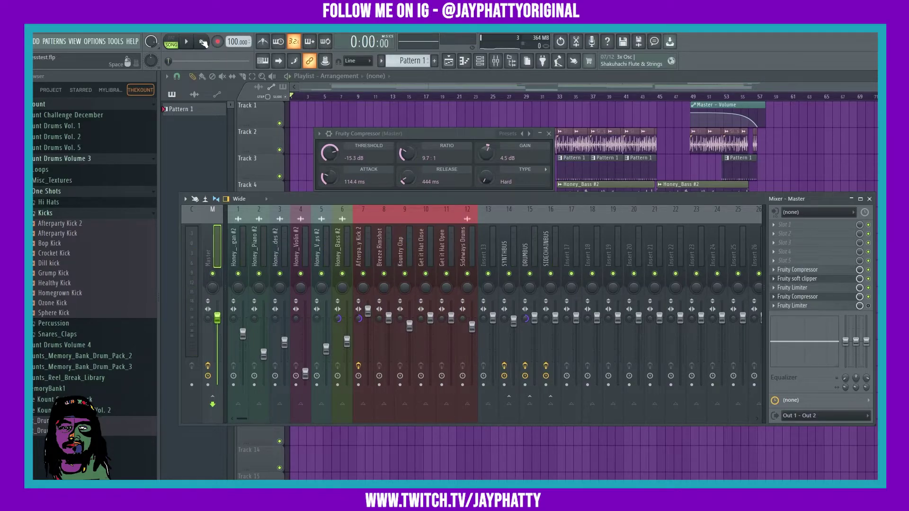
{"action": "left_click", "coordinate": [811, 307]}
{"action": "left_click_drag", "start_coordinate": [529, 333], "coordinate": [529, 259]}
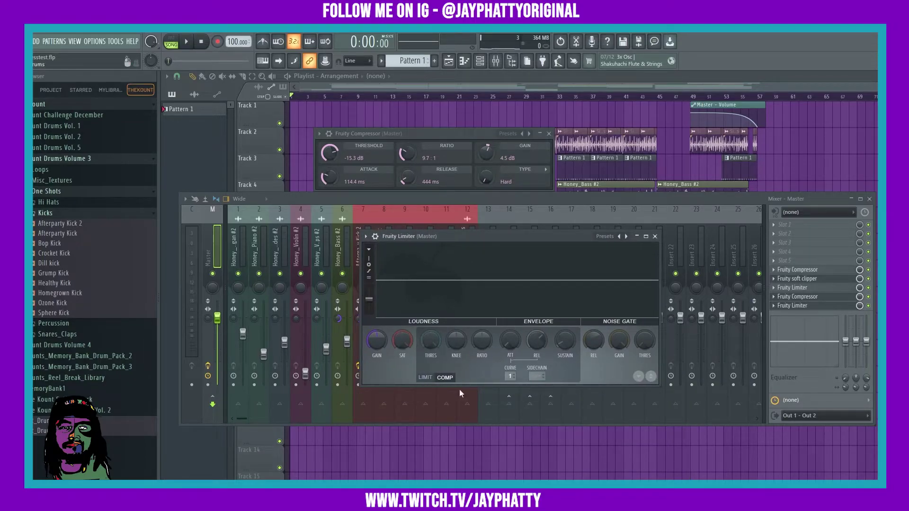
{"action": "left_click", "coordinate": [425, 378]}
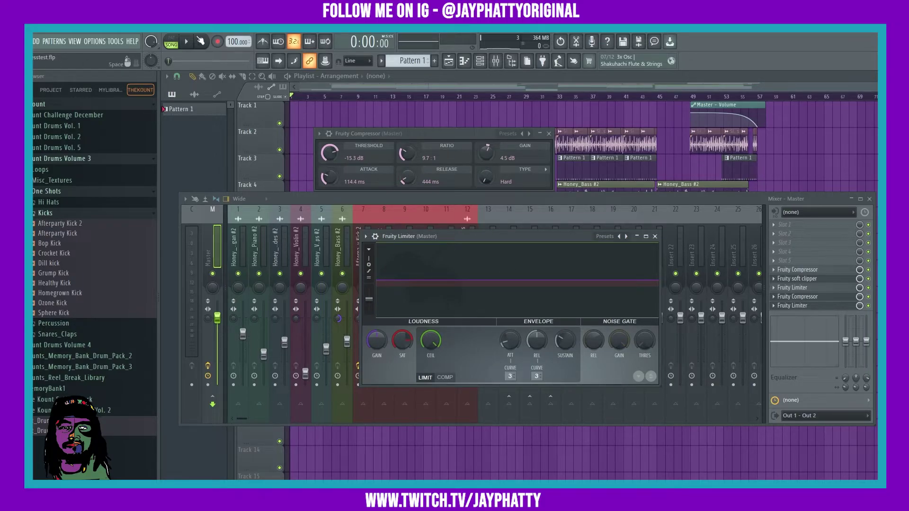
- Move the song position to bar 5 and reopen the master's Fruity Limiter in the Mixer
{"action": "left_click", "coordinate": [320, 97]}
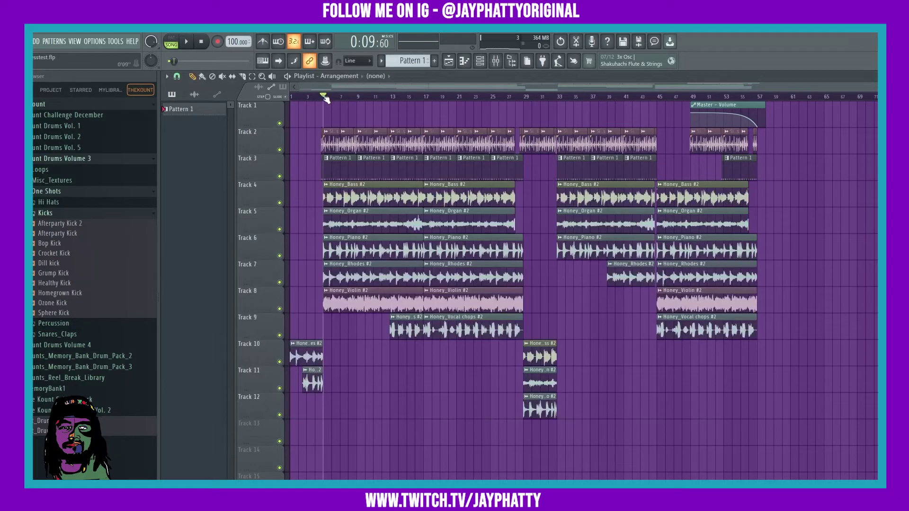
{"action": "left_click", "coordinate": [496, 61]}
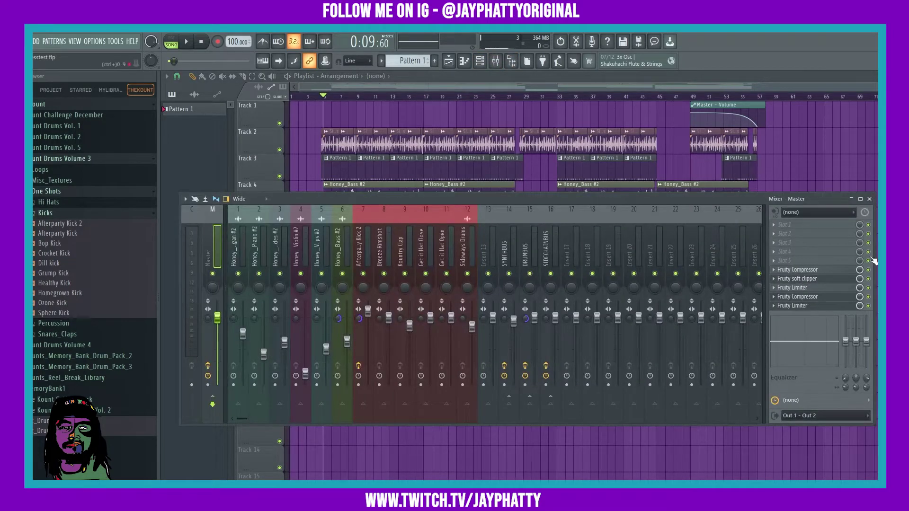
{"action": "left_click", "coordinate": [805, 306]}
- Play the beat through the limiter, freezing its level graph, then stop playback
{"action": "left_click", "coordinate": [184, 41]}
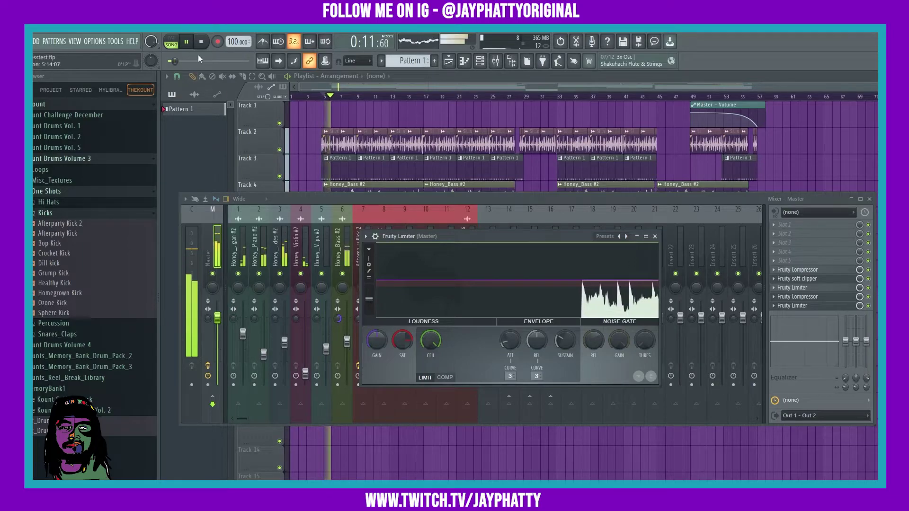
{"action": "key", "text": "space"}
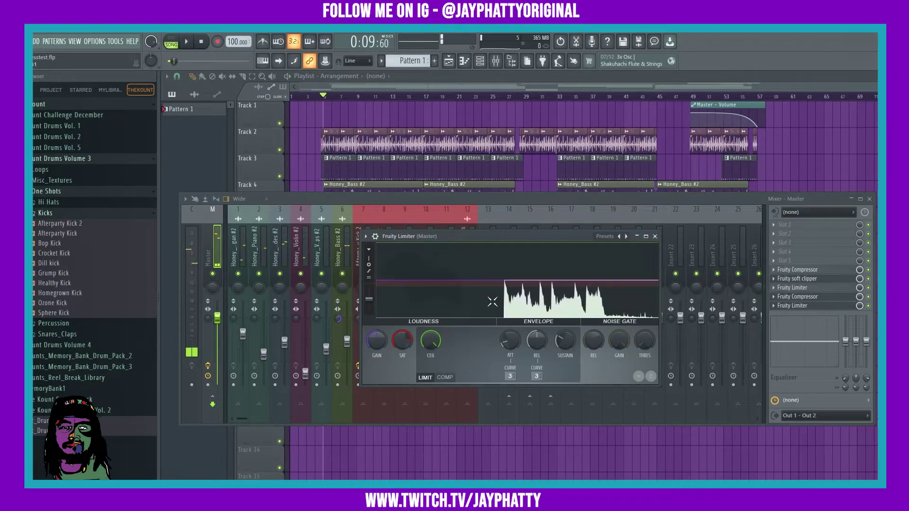
{"action": "left_click", "coordinate": [522, 297]}
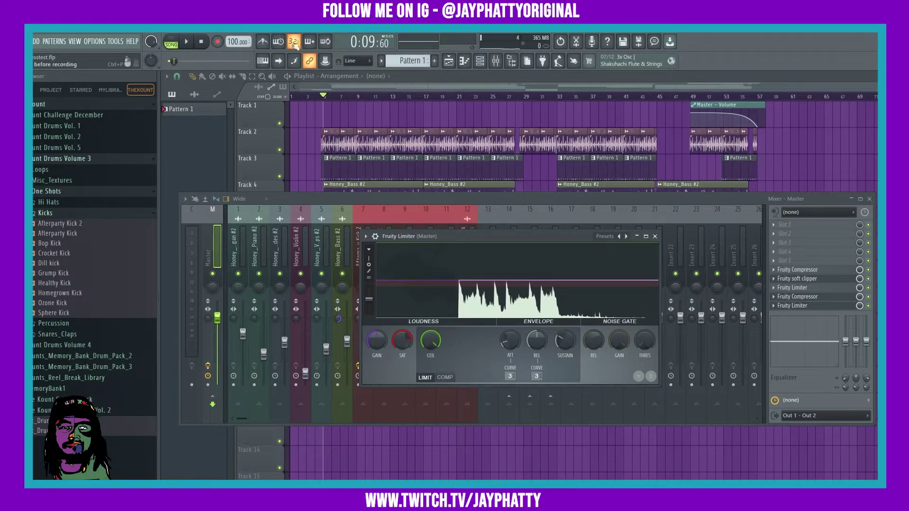
{"action": "key", "text": "space"}
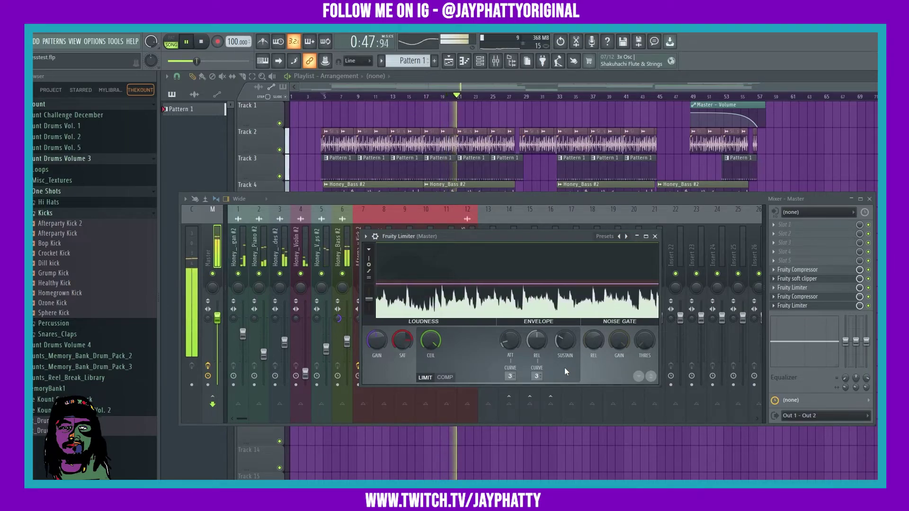
{"action": "key", "text": "space"}
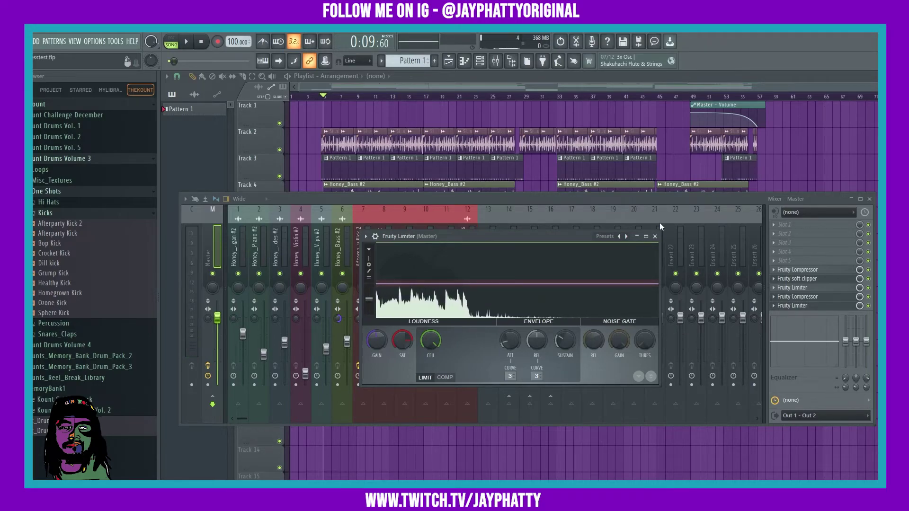
- Close the Fruity Limiter (Master) window to reveal the mixer's five-effect master chain
{"action": "left_click", "coordinate": [656, 236]}
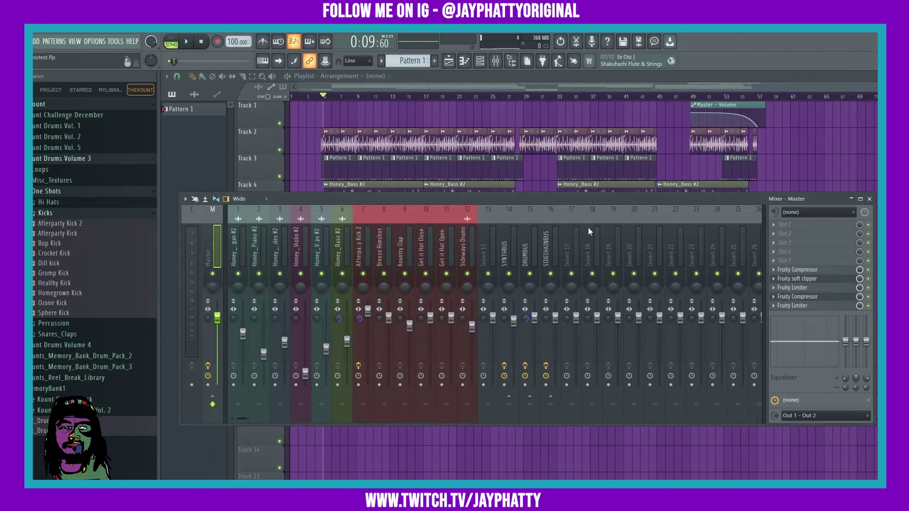